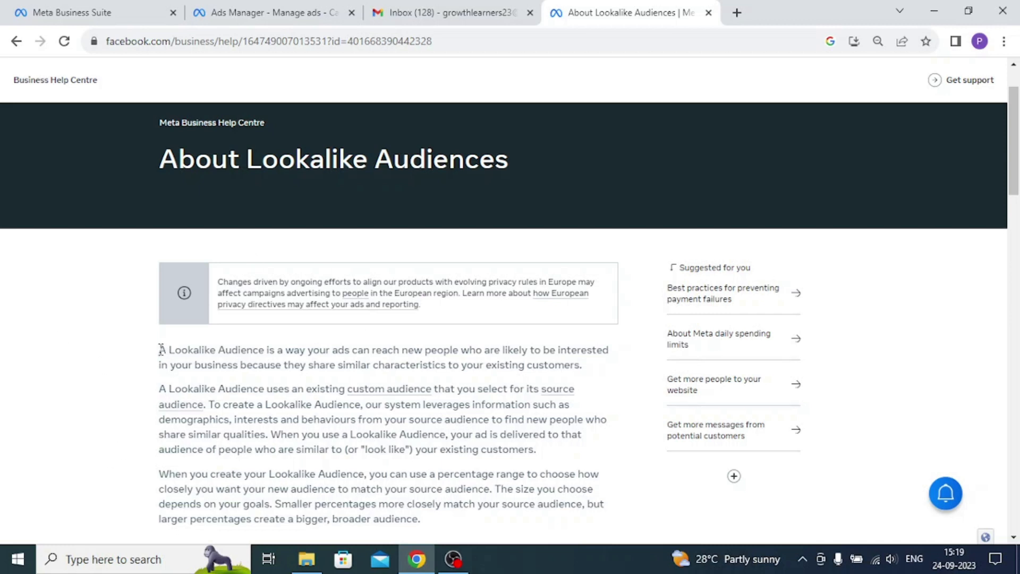
- Read the Lookalike Audience definition and the note about its custom audience source in the help article
{"action": "left_click_drag", "start_coordinate": [161, 349], "coordinate": [587, 368]}
{"action": "left_click", "coordinate": [407, 346]}
{"action": "left_click", "coordinate": [311, 367]}
{"action": "left_click", "coordinate": [587, 368]}
{"action": "left_click_drag", "start_coordinate": [162, 390], "coordinate": [206, 406]}
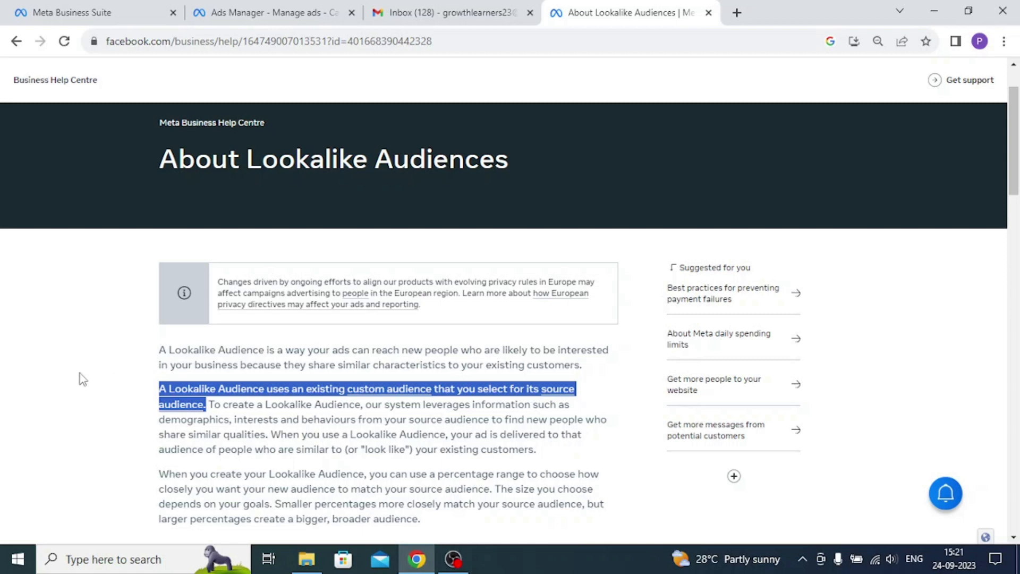
{"action": "left_click", "coordinate": [82, 379]}
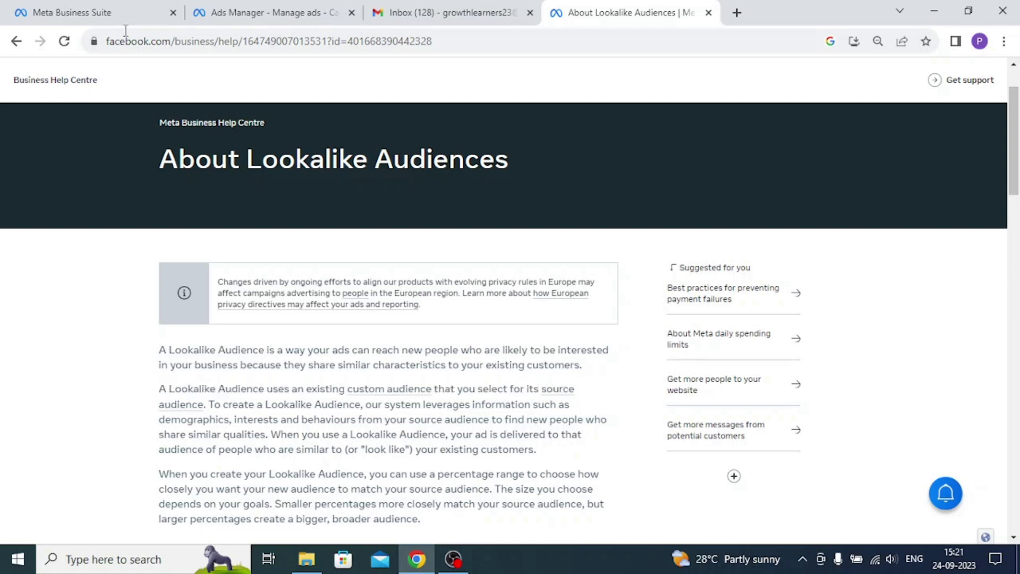
- Switch to Ads Manager and open the ad account's Audiences page
{"action": "left_click", "coordinate": [227, 14]}
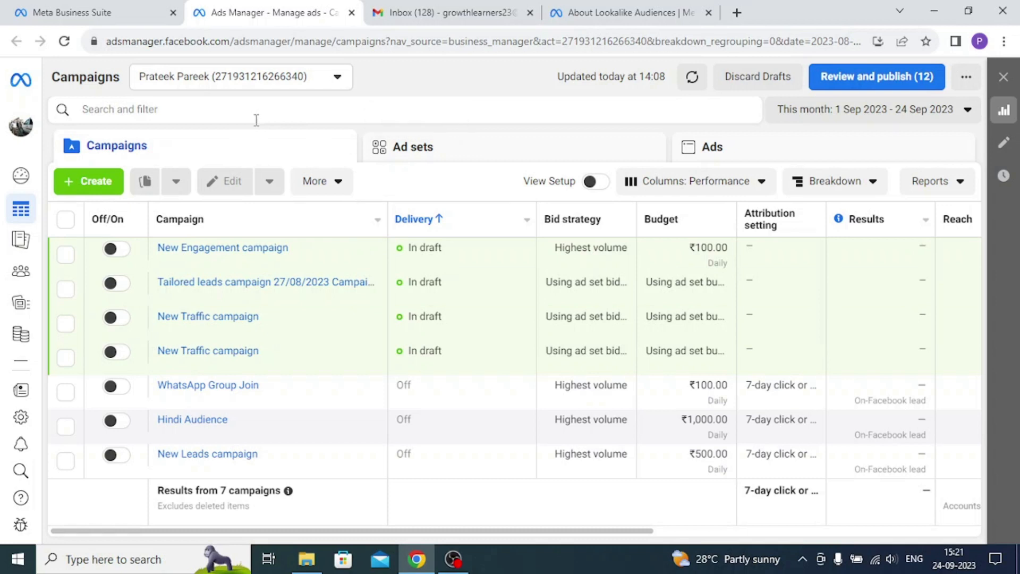
{"action": "mouse_move", "coordinate": [24, 280]}
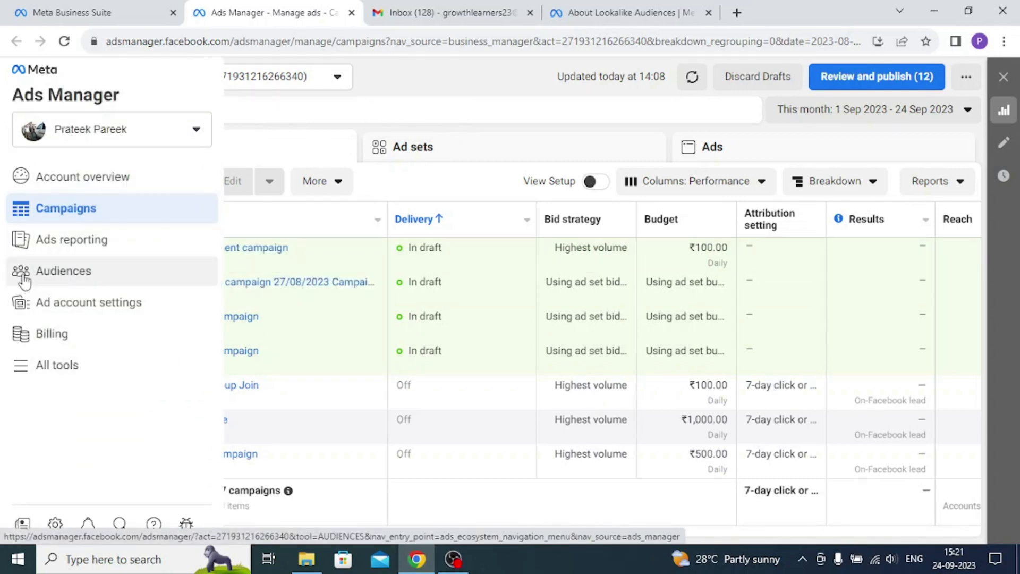
{"action": "left_click", "coordinate": [27, 281]}
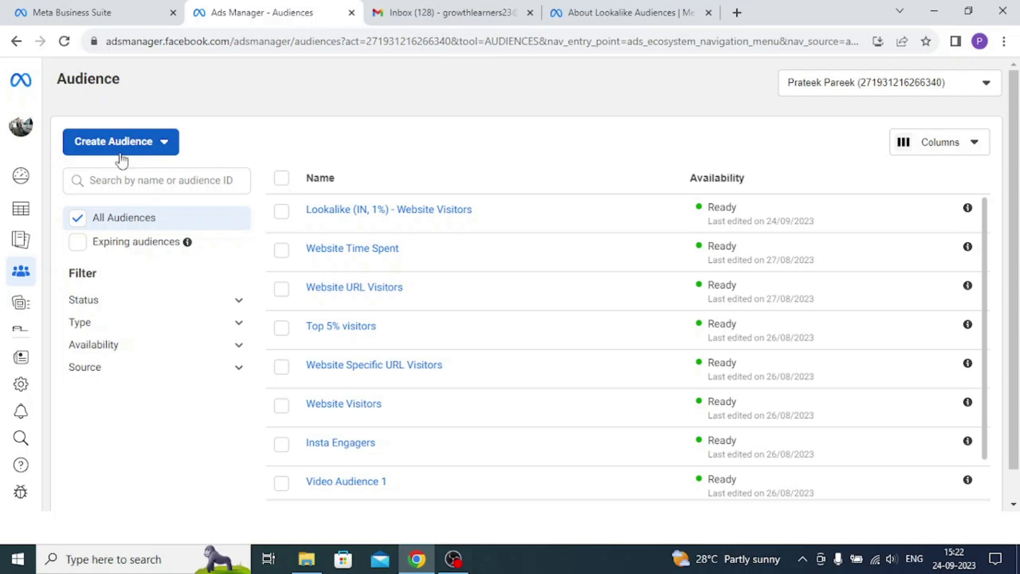
- Start creating a new Custom Audience
{"action": "left_click", "coordinate": [165, 144]}
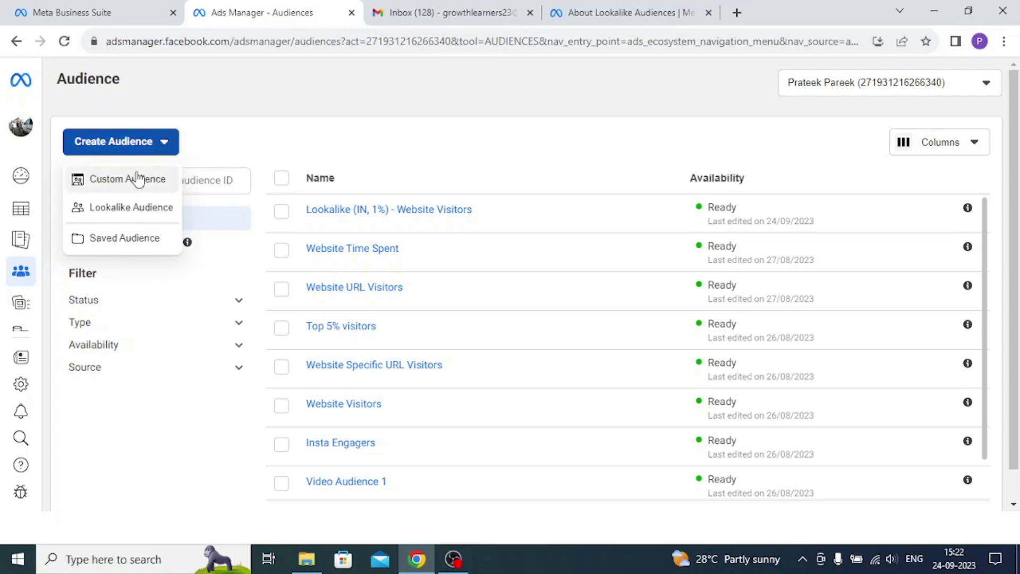
{"action": "mouse_move", "coordinate": [137, 215]}
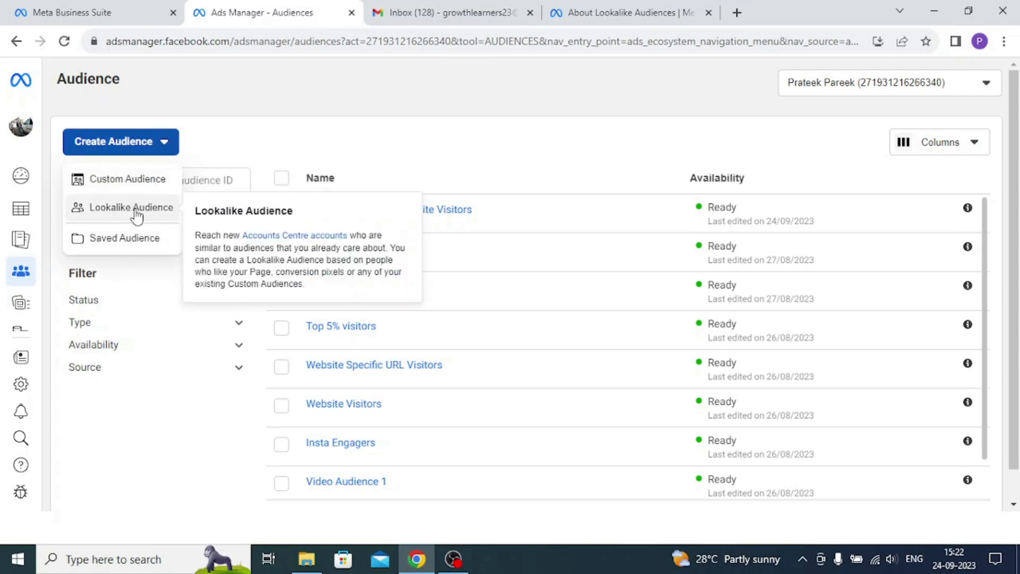
{"action": "mouse_move", "coordinate": [129, 247]}
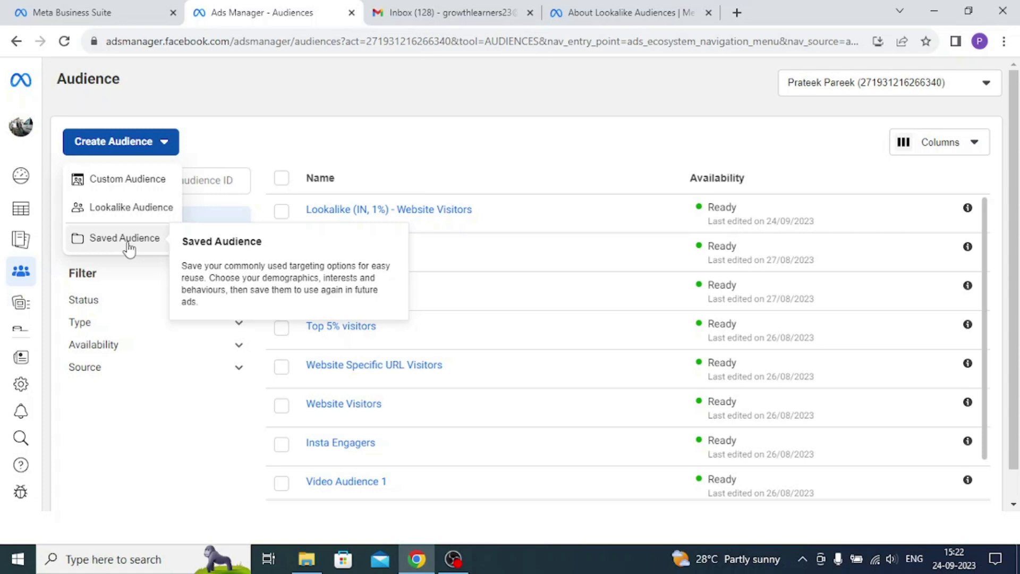
{"action": "left_click", "coordinate": [145, 183]}
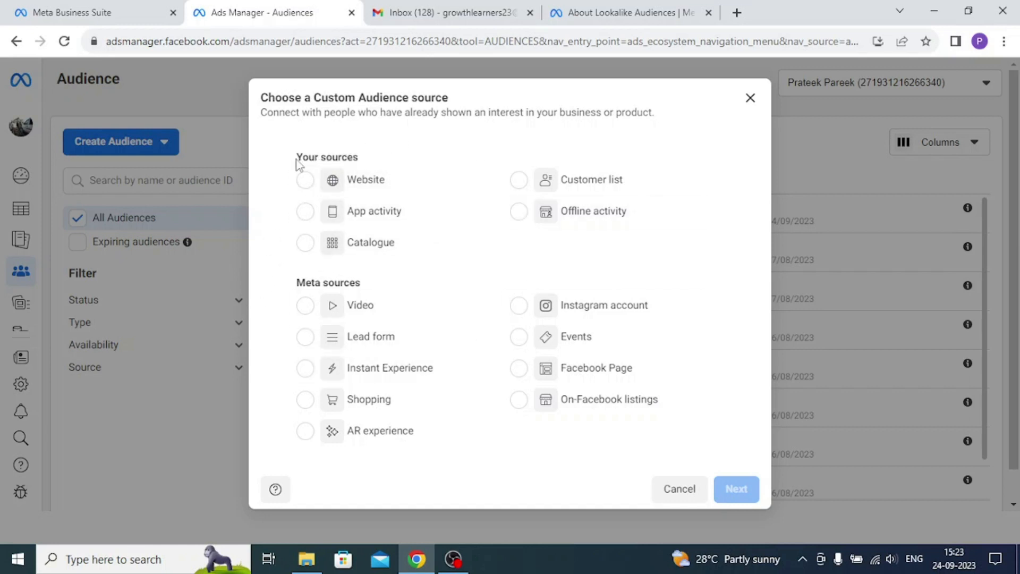
- Review the Your sources and Meta sources groups offered for the Custom Audience
{"action": "left_click_drag", "start_coordinate": [296, 157], "coordinate": [368, 164]}
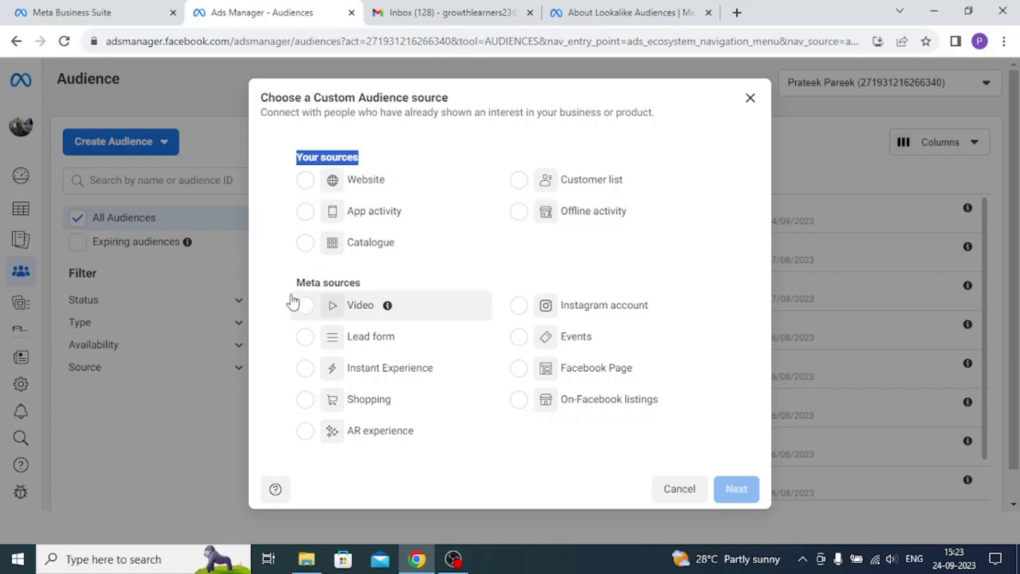
{"action": "left_click_drag", "start_coordinate": [302, 282], "coordinate": [369, 285]}
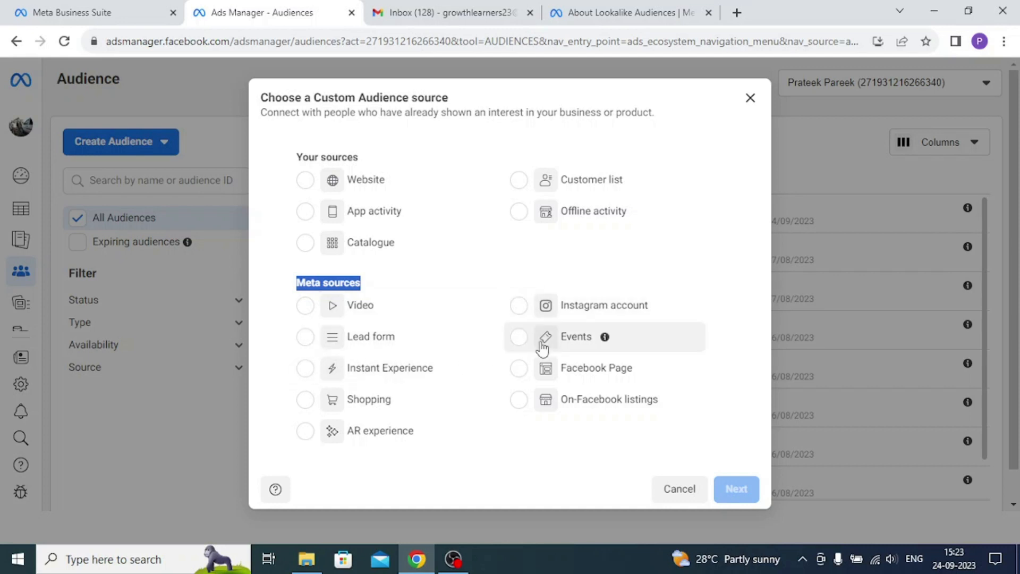
{"action": "left_click", "coordinate": [275, 285]}
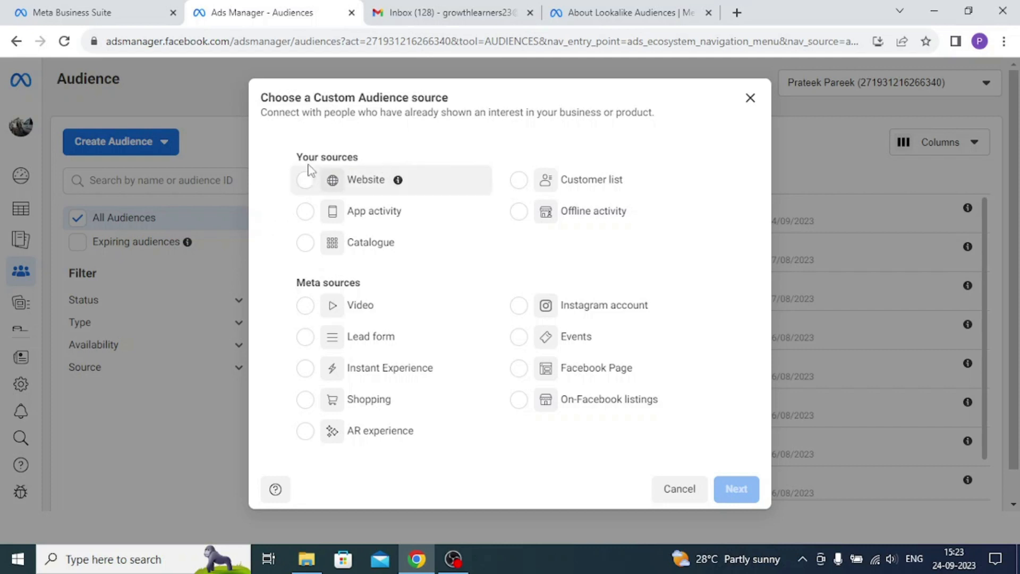
{"action": "left_click_drag", "start_coordinate": [301, 157], "coordinate": [332, 157]}
{"action": "left_click_drag", "start_coordinate": [298, 282], "coordinate": [362, 283]}
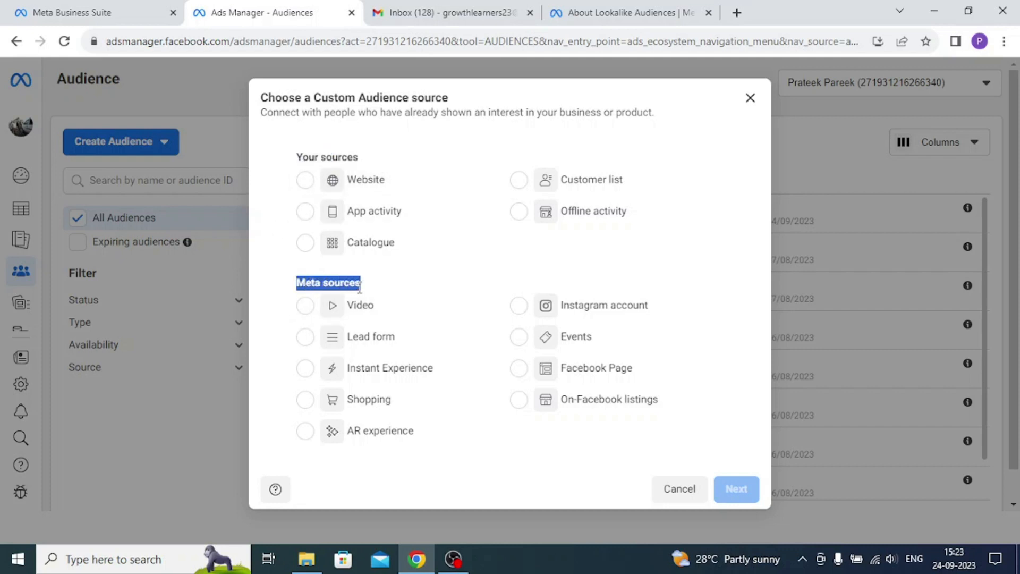
{"action": "left_click", "coordinate": [276, 269]}
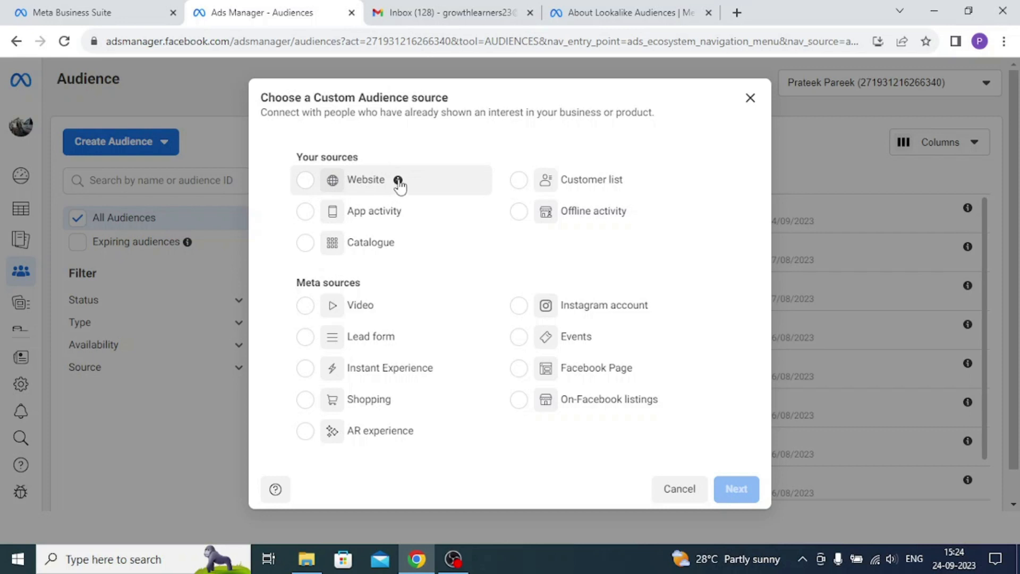
- Choose Website as the Custom Audience source and check which pixels are available for it
{"action": "mouse_move", "coordinate": [399, 186]}
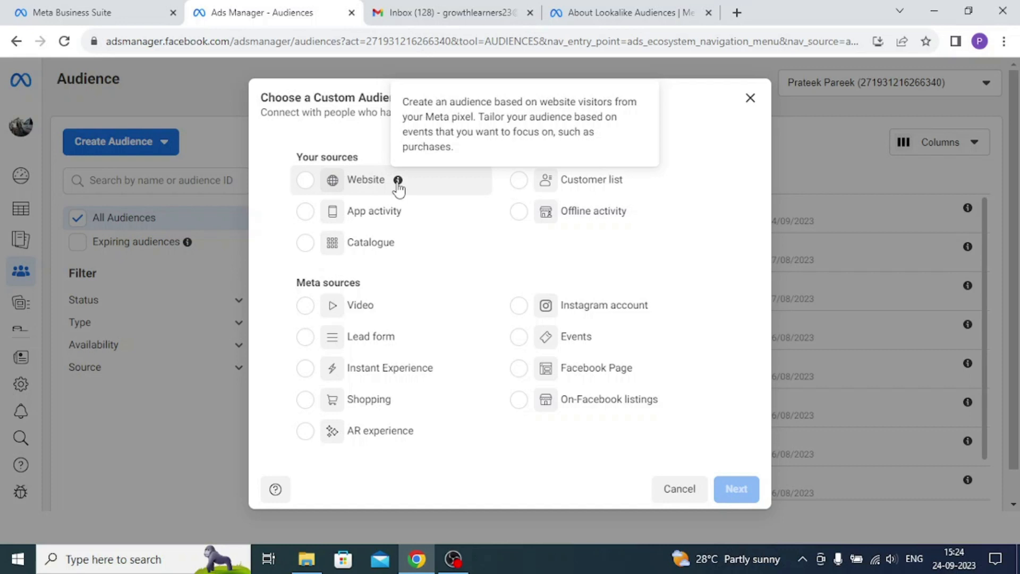
{"action": "left_click", "coordinate": [306, 182]}
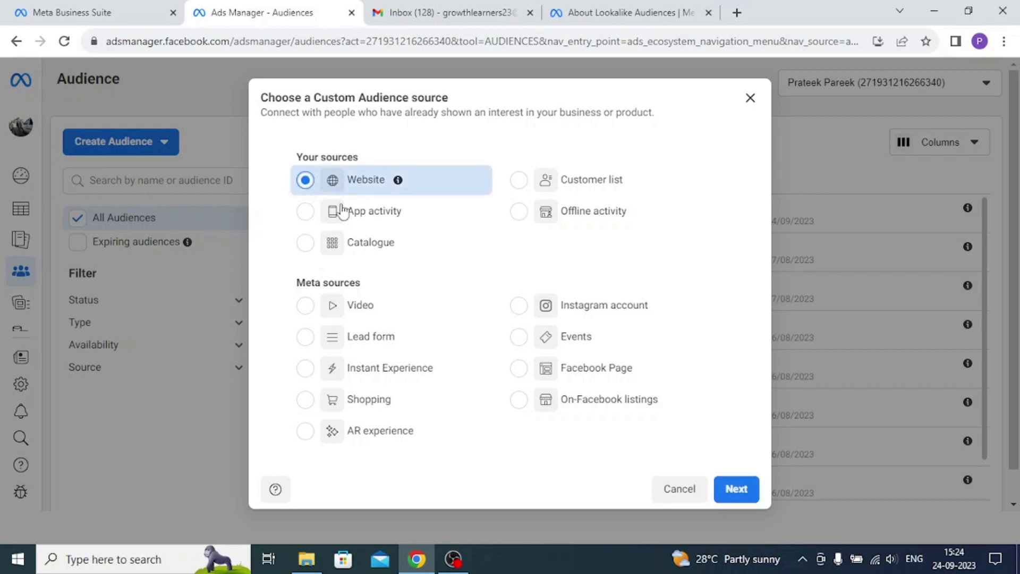
{"action": "left_click", "coordinate": [736, 487]}
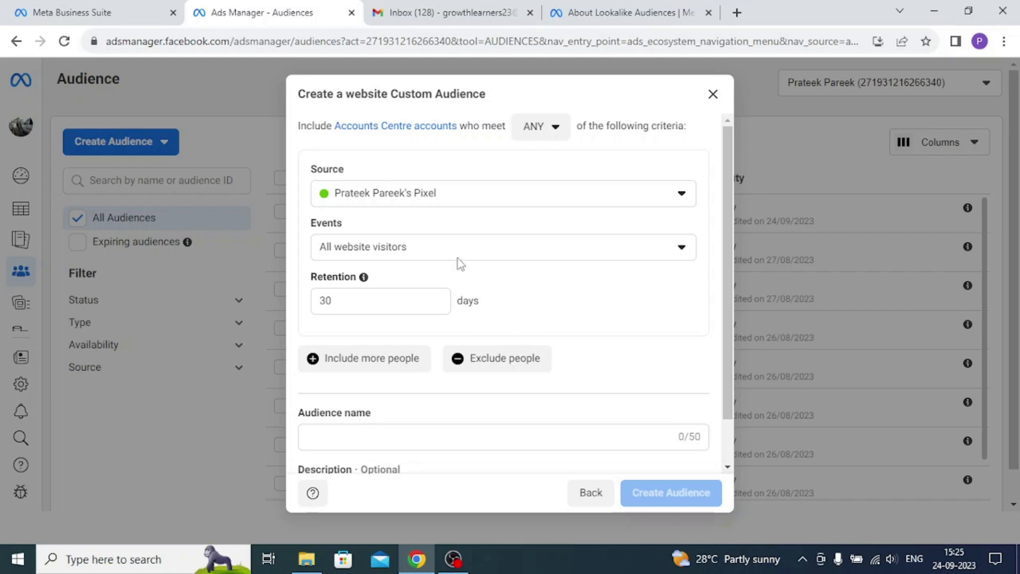
{"action": "left_click", "coordinate": [460, 199]}
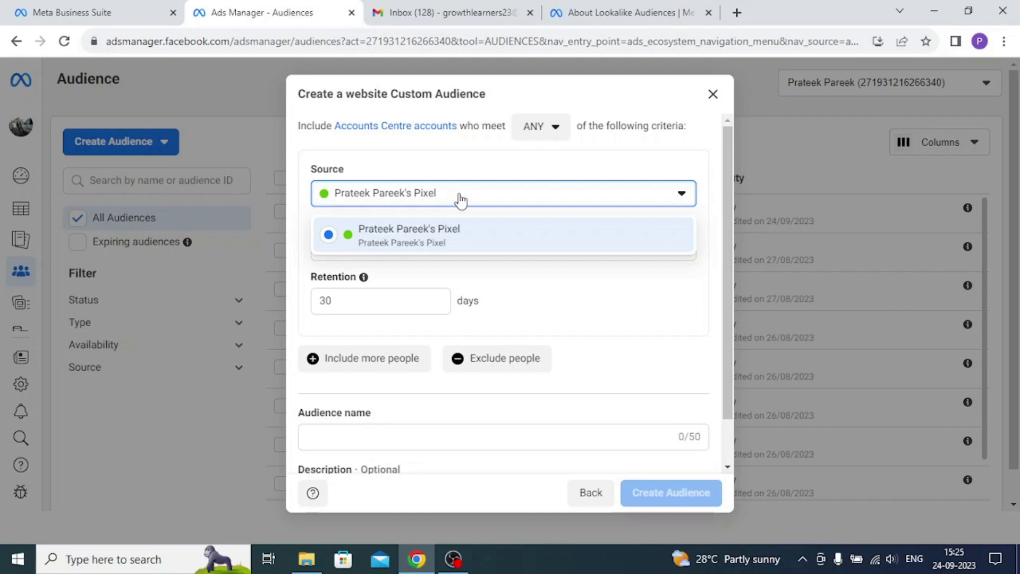
{"action": "left_click", "coordinate": [460, 203]}
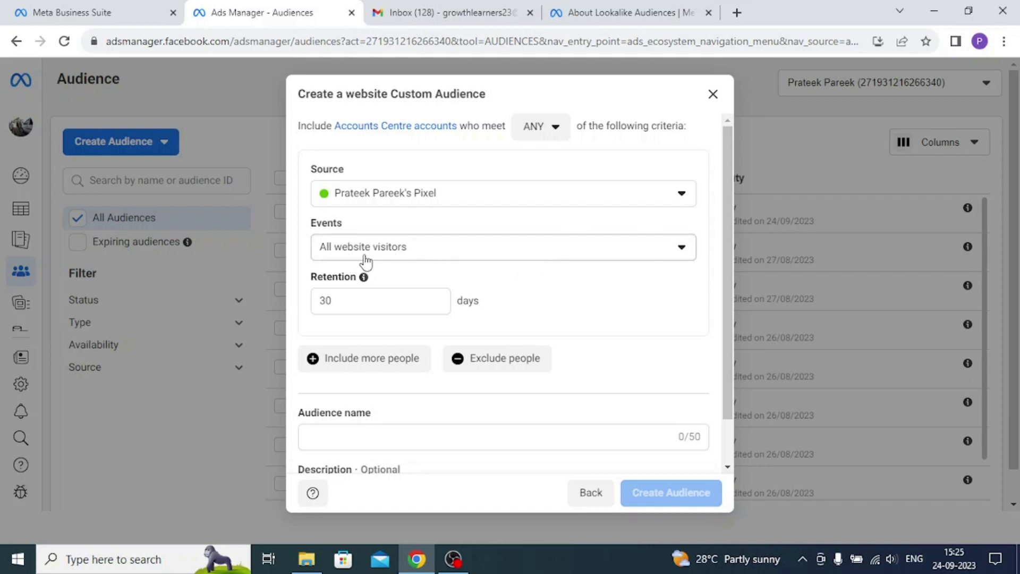
- Try the Visitors by time spent event, check its percentile options, and restore All website visitors
{"action": "left_click", "coordinate": [599, 256]}
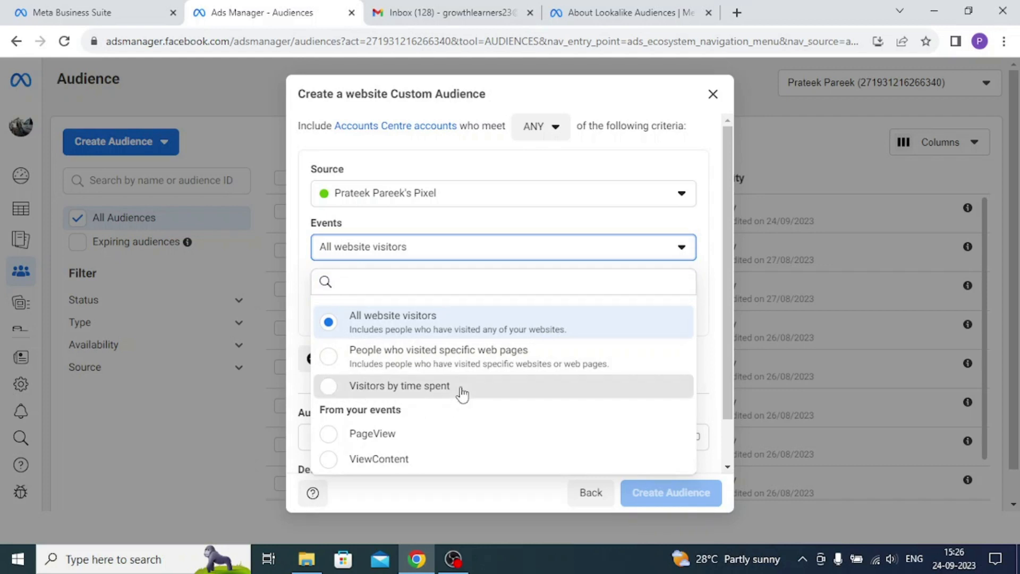
{"action": "left_click", "coordinate": [460, 392]}
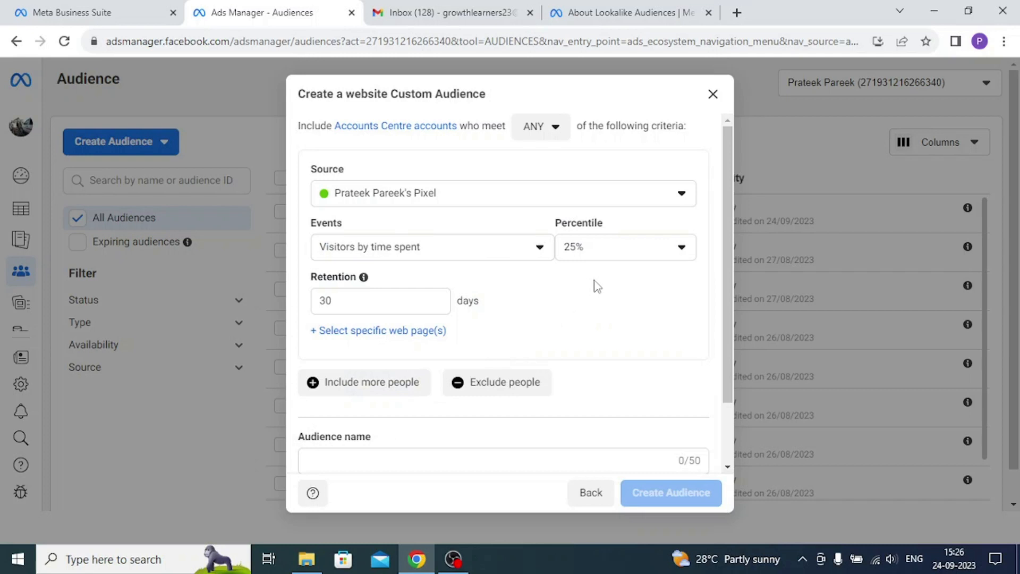
{"action": "left_click", "coordinate": [658, 255]}
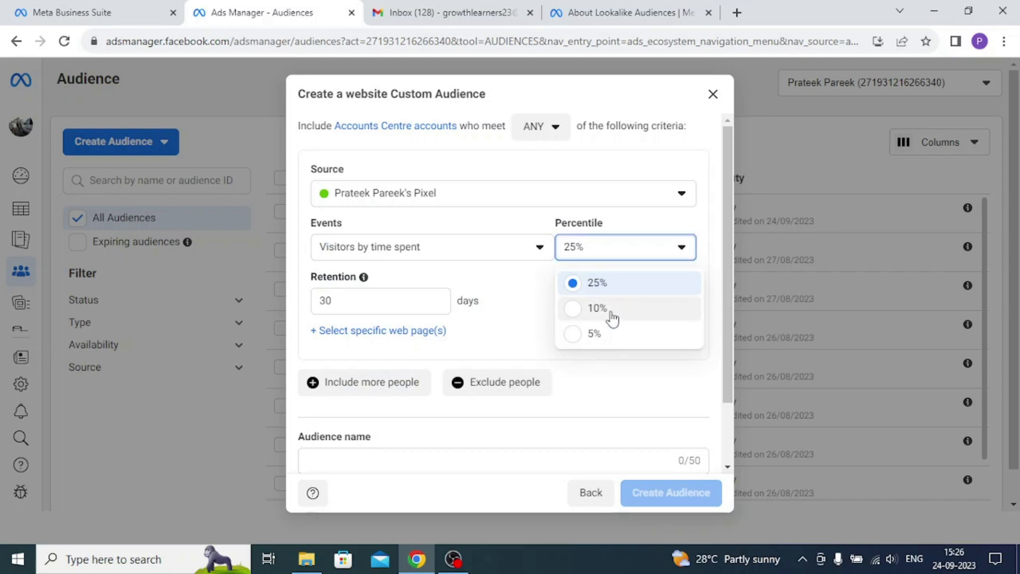
{"action": "left_click", "coordinate": [593, 367]}
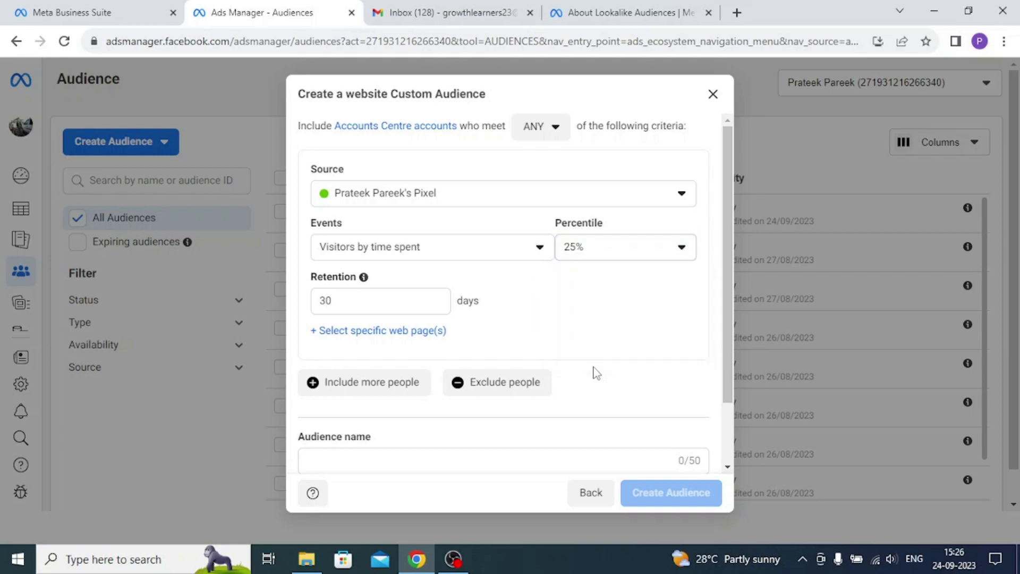
{"action": "left_click", "coordinate": [533, 257]}
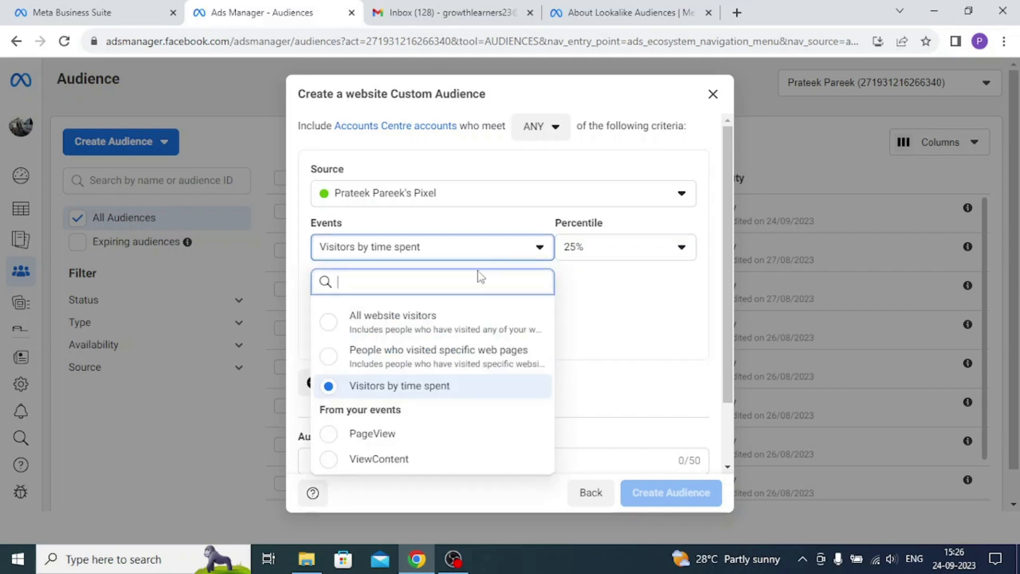
{"action": "left_click", "coordinate": [333, 330]}
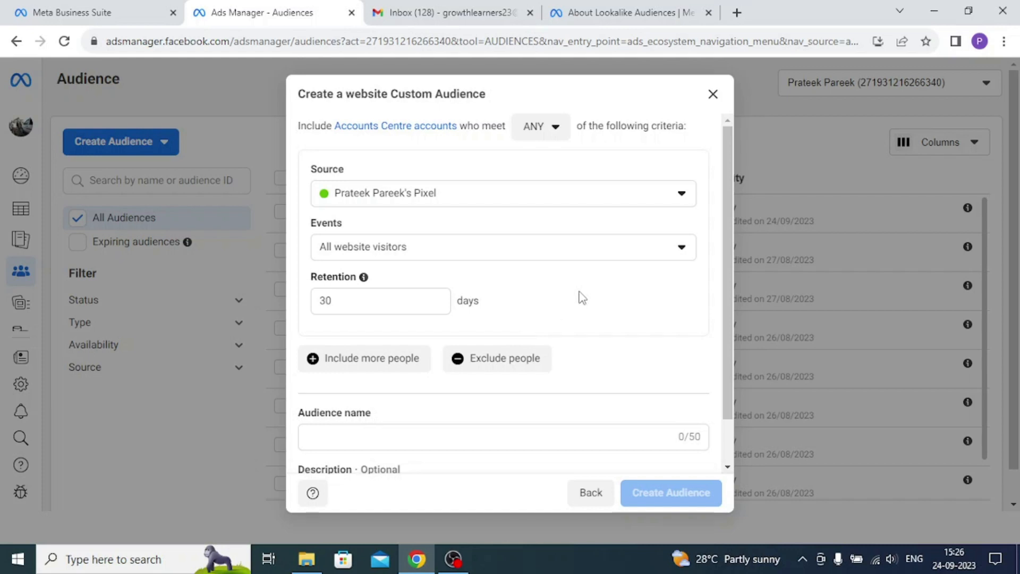
- Set the website audience's retention to 180 days
{"action": "mouse_move", "coordinate": [365, 287]}
{"action": "left_click", "coordinate": [353, 299]}
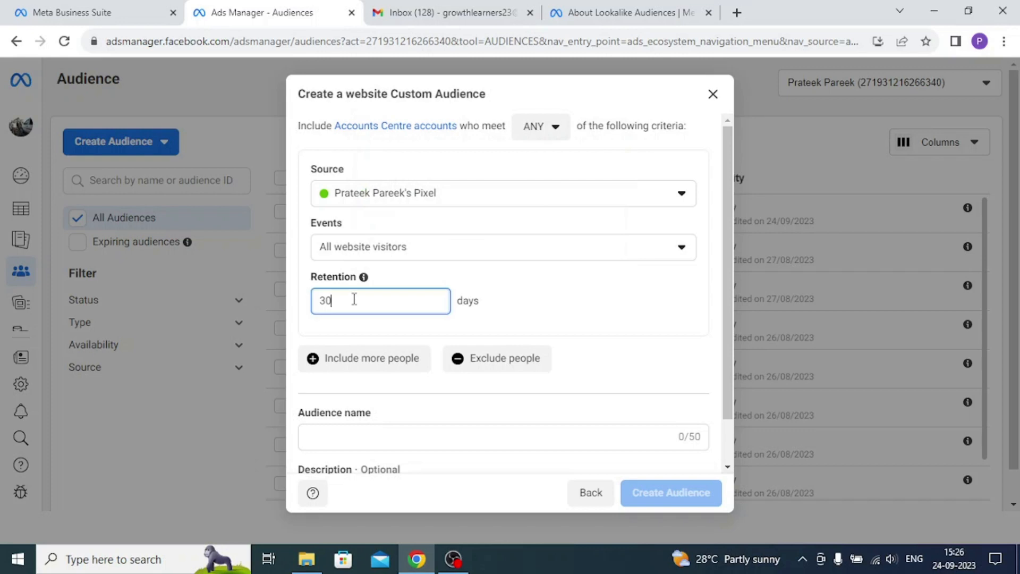
{"action": "double_click", "coordinate": [332, 302]}
{"action": "type", "text": "180"}
{"action": "left_click", "coordinate": [595, 313]}
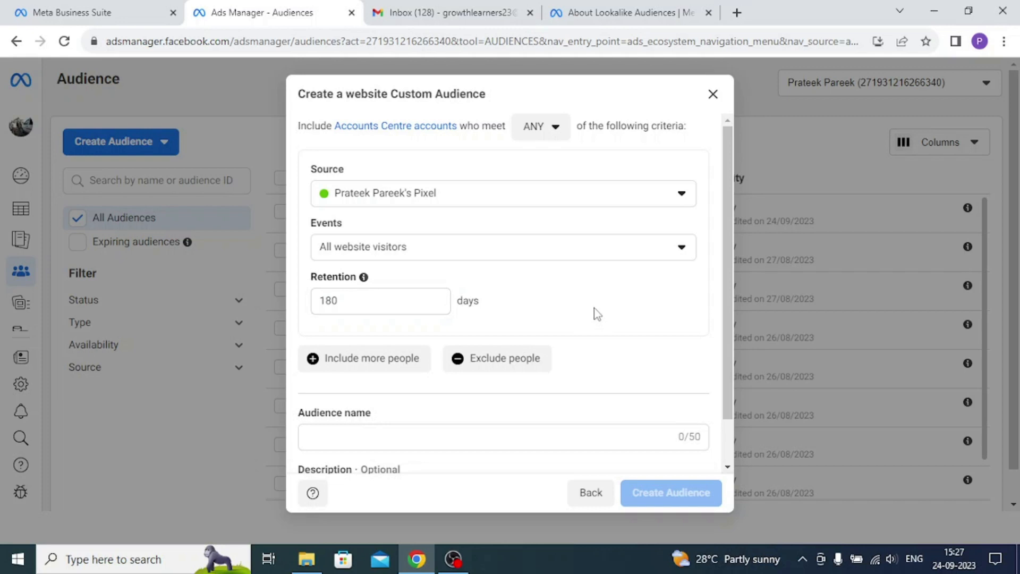
- Name the audience "Website Visitor 2", create it, and close the confirmation and its details
{"action": "left_click", "coordinate": [374, 434]}
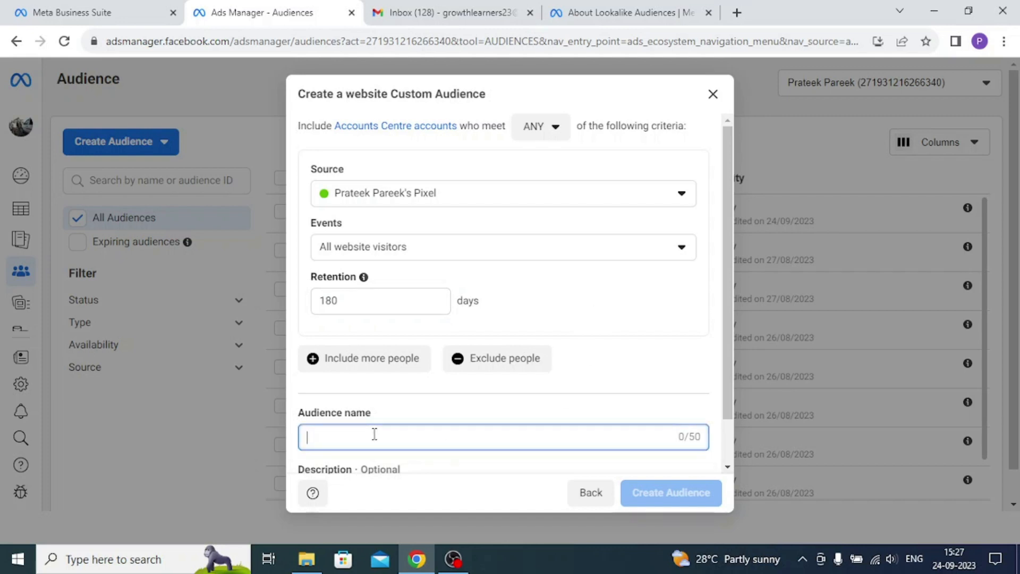
{"action": "type", "text": "Websit"}
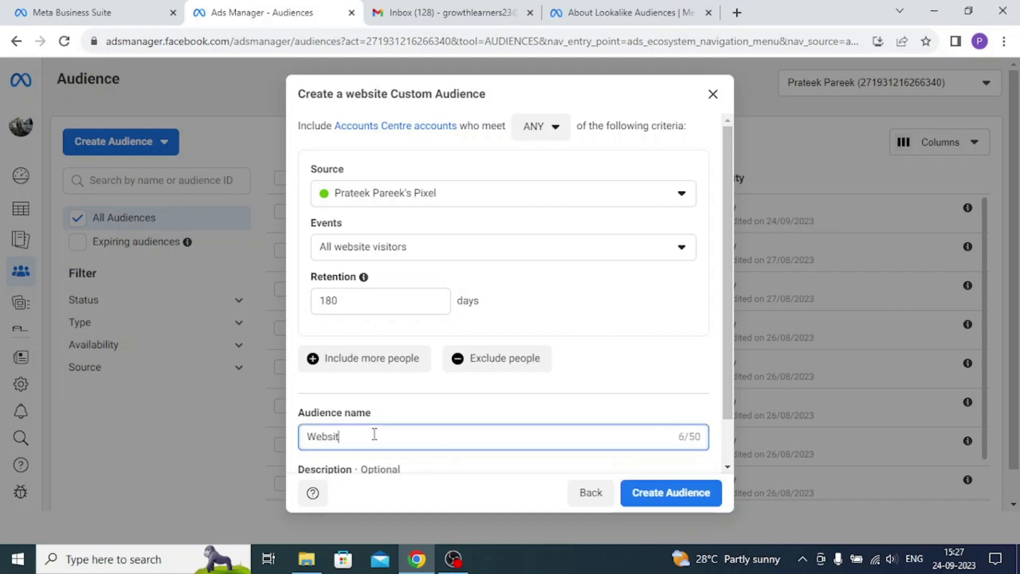
{"action": "type", "text": "e Visitor 2"}
{"action": "left_click", "coordinate": [625, 385]}
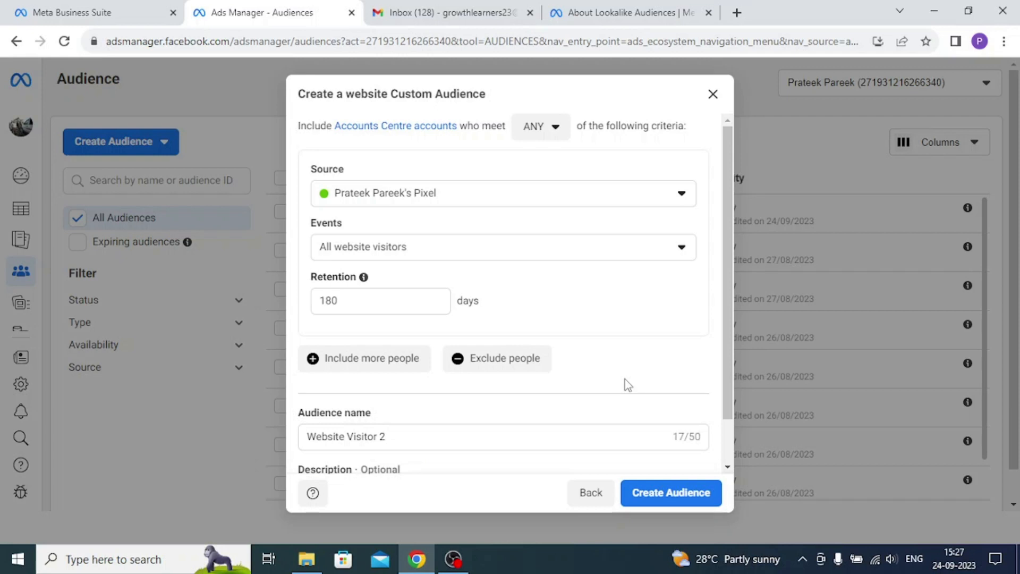
{"action": "scroll", "coordinate": [611, 381], "scroll_direction": "down", "scroll_amount": 1}
{"action": "left_click", "coordinate": [625, 487]}
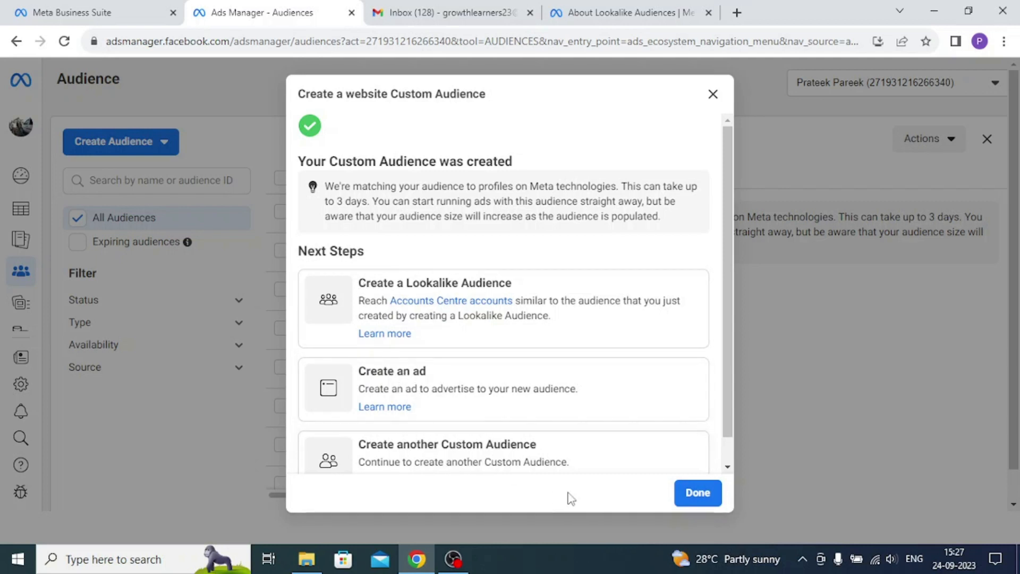
{"action": "left_click", "coordinate": [694, 498]}
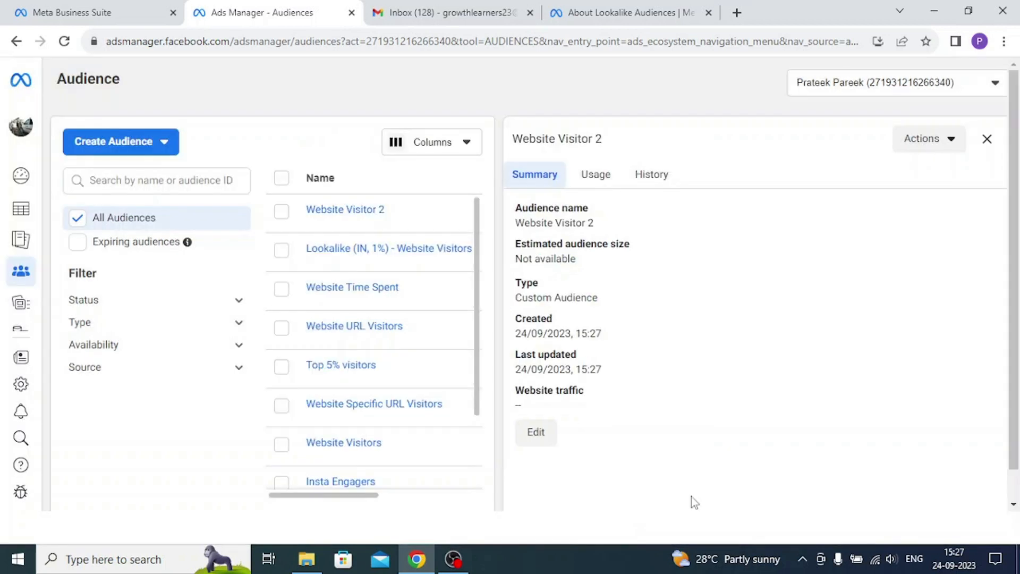
{"action": "left_click", "coordinate": [990, 141]}
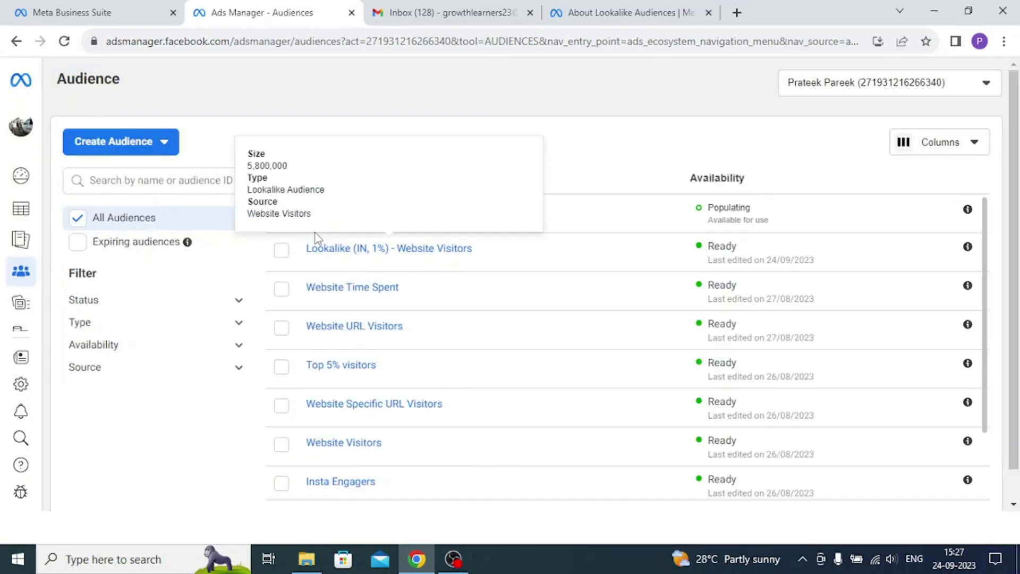
- Start a new Custom Audience with Lead form as its source
{"action": "mouse_move", "coordinate": [336, 215]}
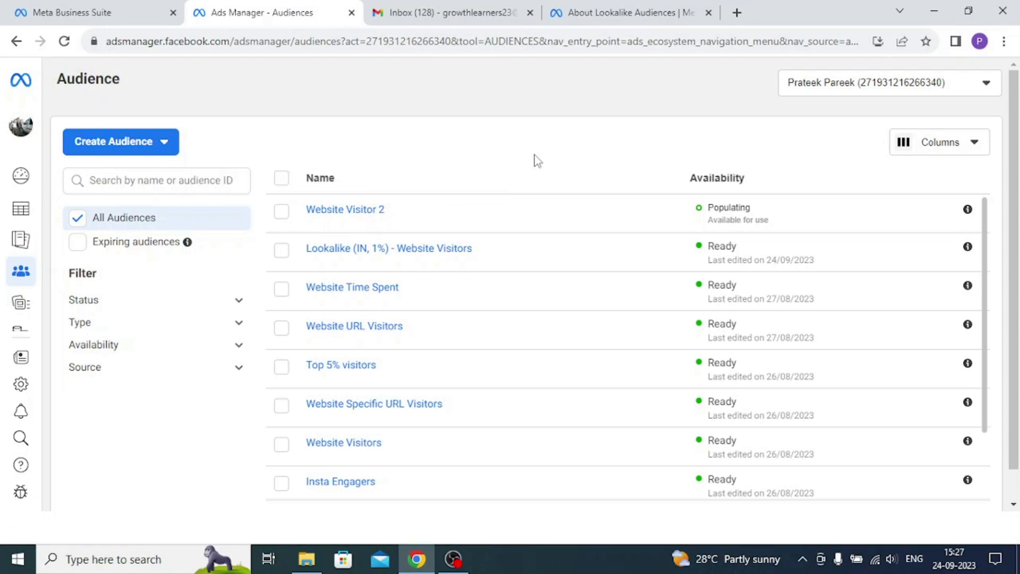
{"action": "left_click", "coordinate": [155, 151]}
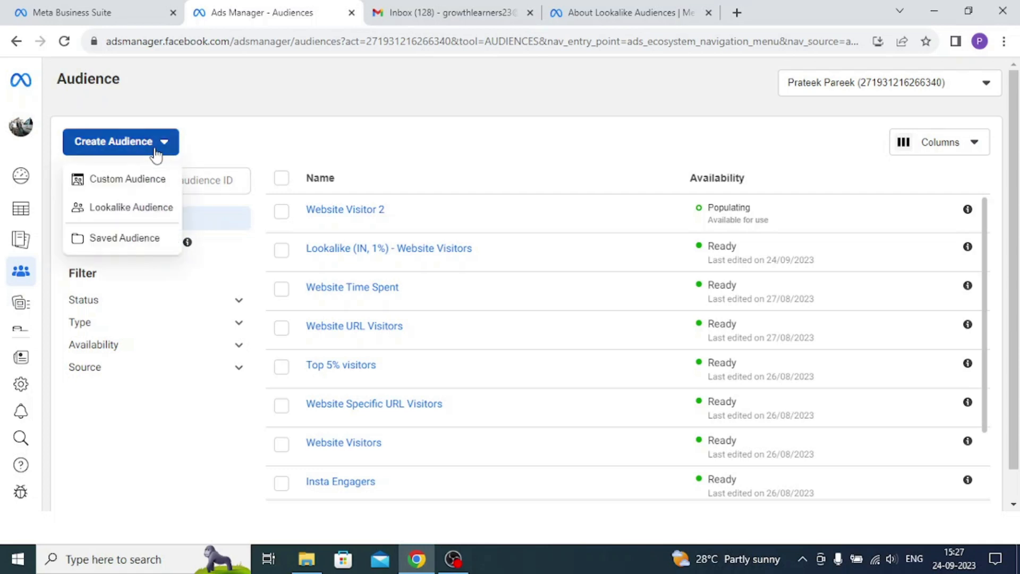
{"action": "left_click", "coordinate": [121, 180]}
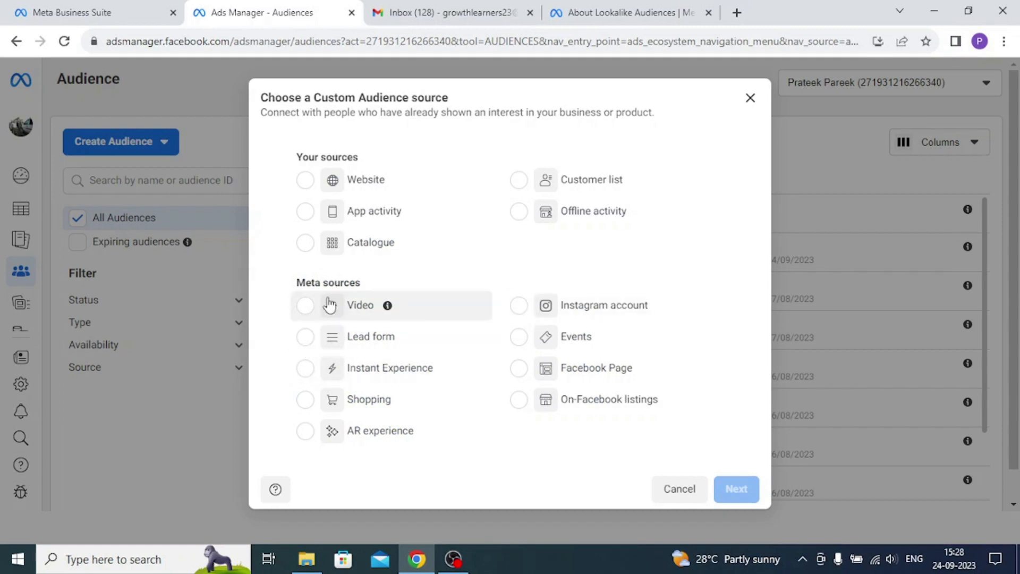
{"action": "left_click", "coordinate": [307, 340]}
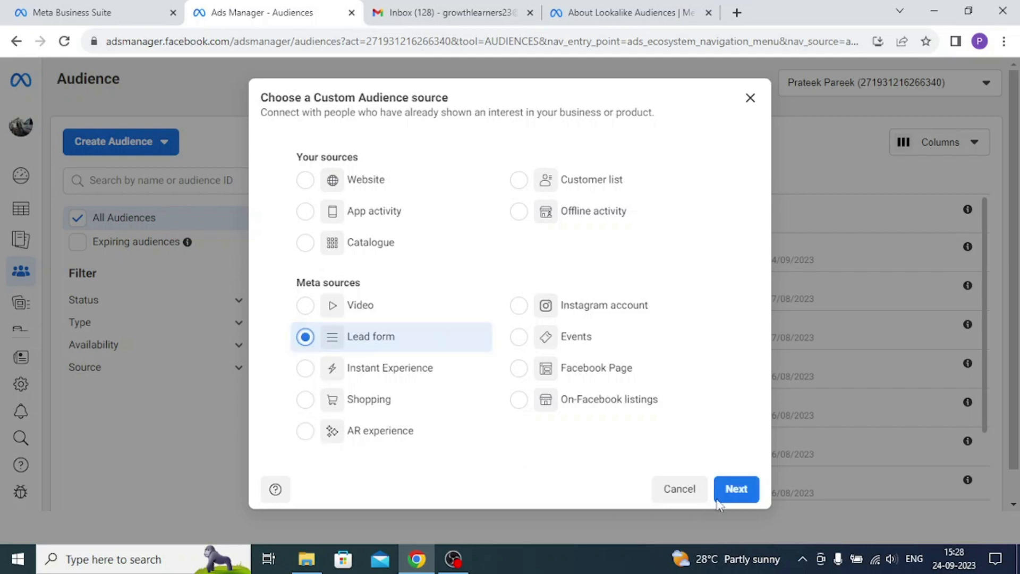
{"action": "left_click", "coordinate": [734, 498]}
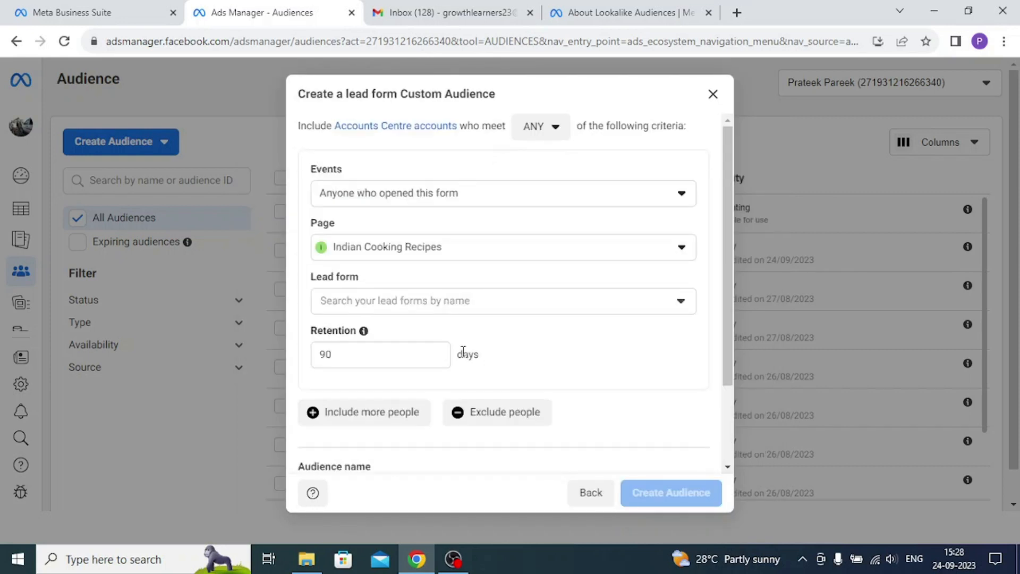
- Set the lead form event to accounts who opened and submitted the form, and choose the Growth Learners page
{"action": "left_click", "coordinate": [430, 204]}
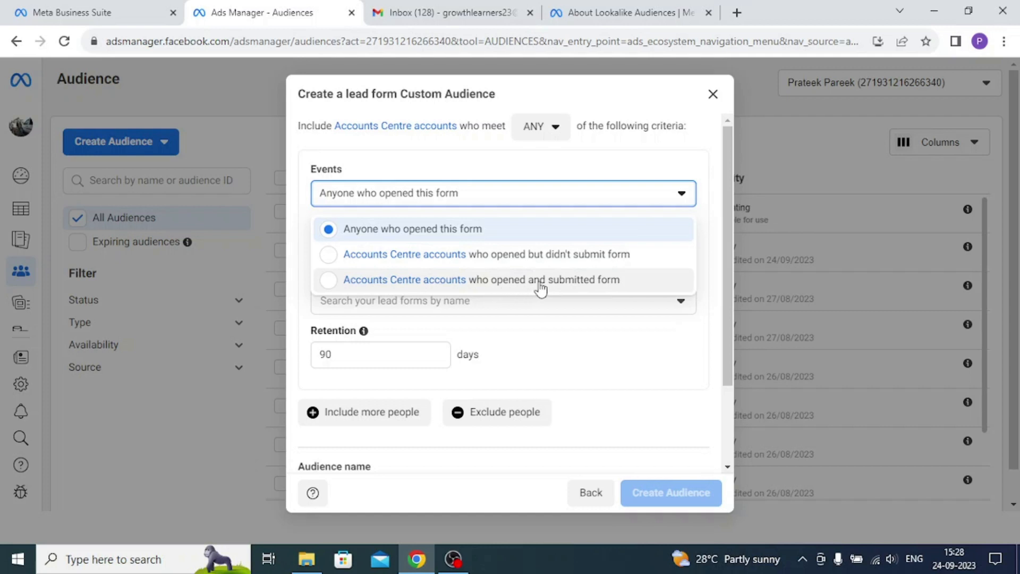
{"action": "left_click", "coordinate": [328, 281]}
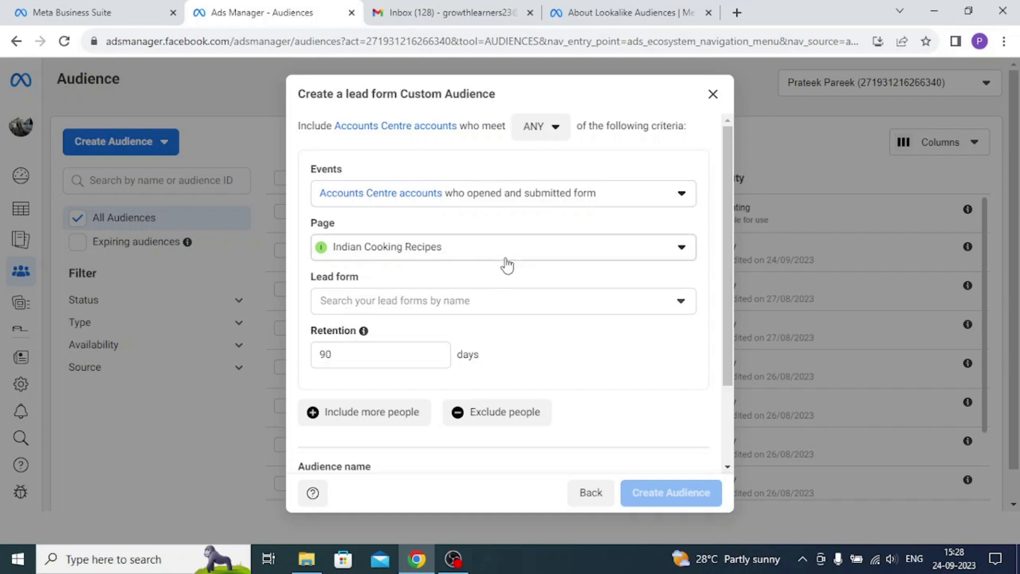
{"action": "left_click", "coordinate": [506, 261]}
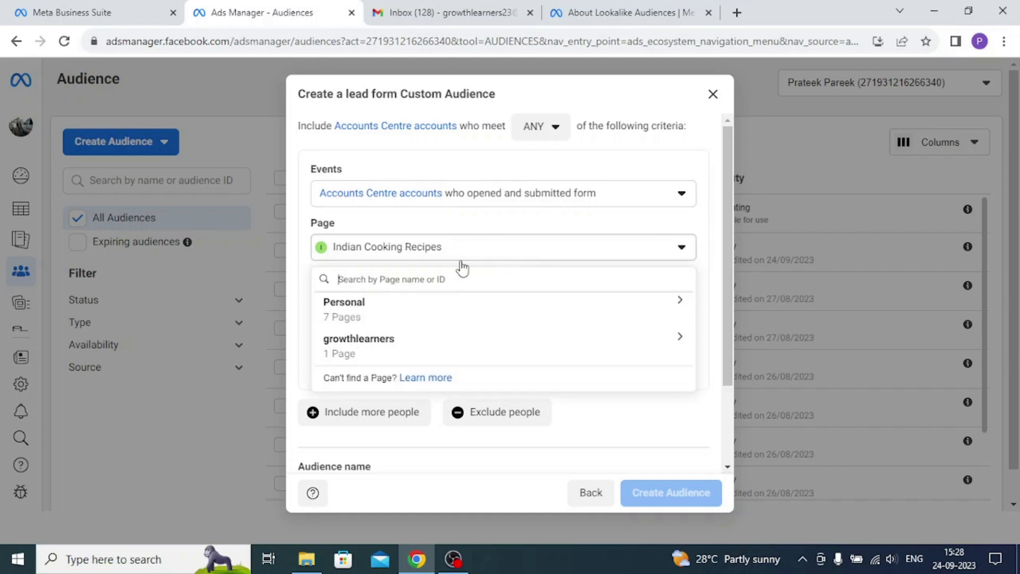
{"action": "left_click", "coordinate": [352, 350]}
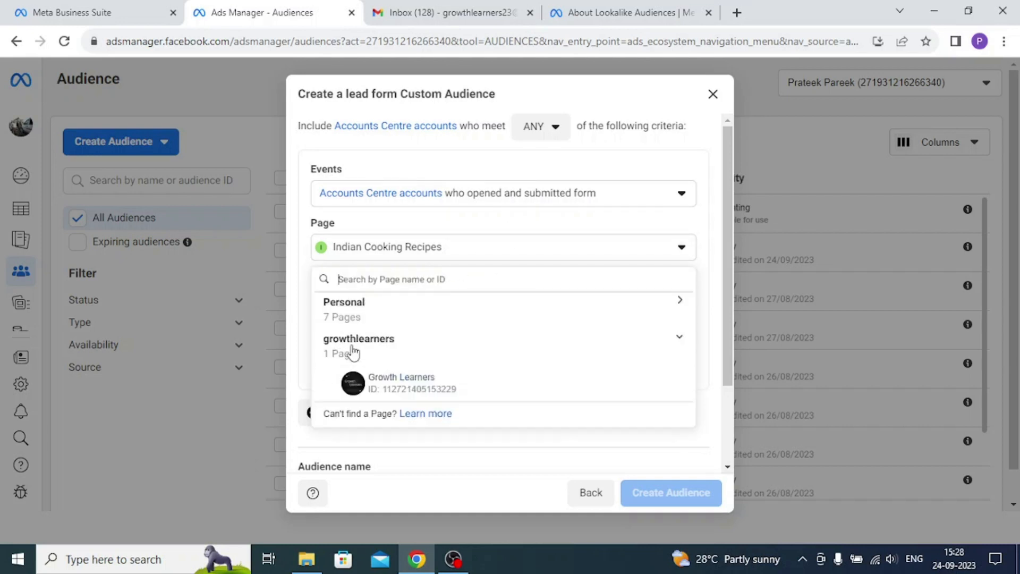
{"action": "left_click", "coordinate": [381, 385]}
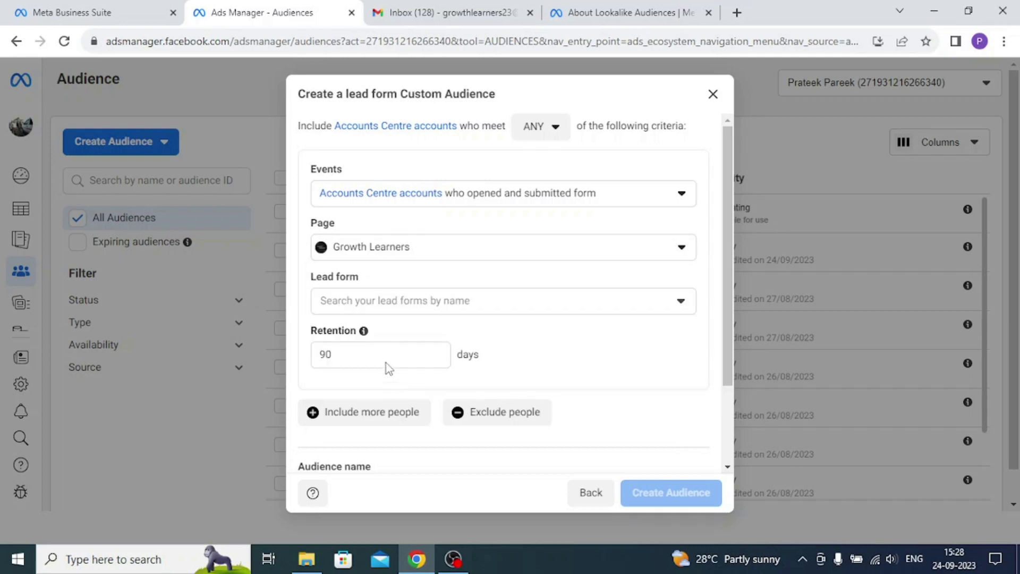
- Select the WhatsApp Group Join, Hindi Audience and "Untitled form 21/07/2023, 23:11" lead forms, and check the retention limit
{"action": "left_click", "coordinate": [541, 310]}
{"action": "mouse_move", "coordinate": [384, 405]}
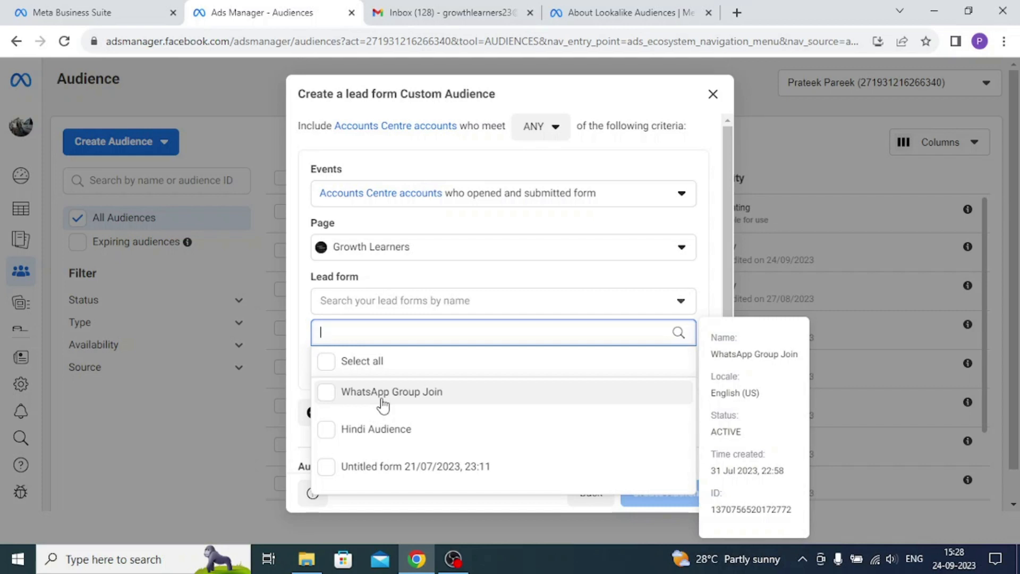
{"action": "left_click", "coordinate": [328, 404]}
{"action": "left_click", "coordinate": [329, 431]}
{"action": "left_click", "coordinate": [328, 475]}
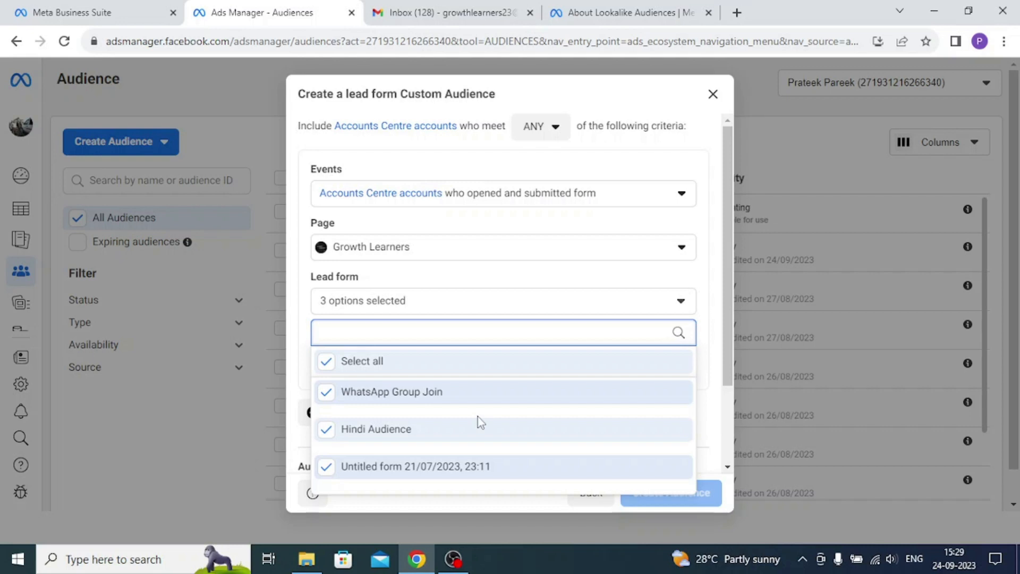
{"action": "left_click", "coordinate": [715, 325]}
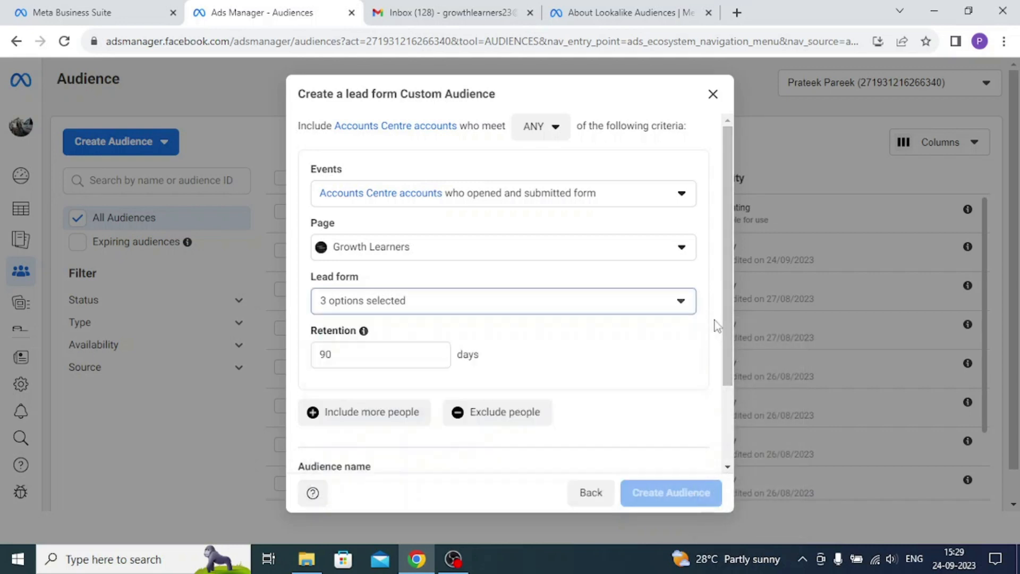
{"action": "left_click", "coordinate": [371, 355]}
{"action": "mouse_move", "coordinate": [365, 333]}
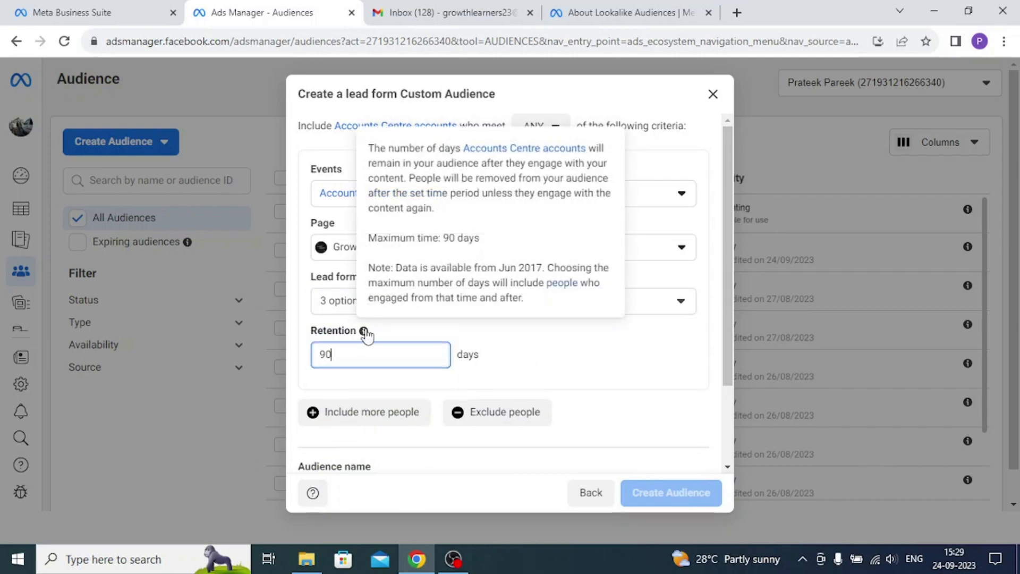
{"action": "left_click", "coordinate": [643, 351]}
- Name the audience "Lead Form Audience 2", create it, and close the confirmation and its details
{"action": "scroll", "coordinate": [643, 350], "scroll_direction": "down", "scroll_amount": 2}
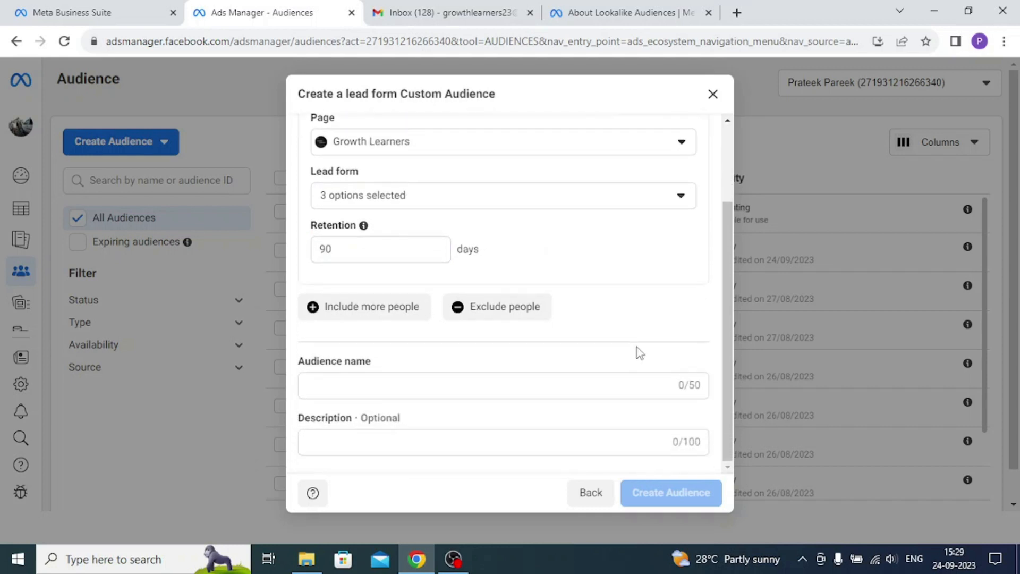
{"action": "left_click", "coordinate": [409, 392]}
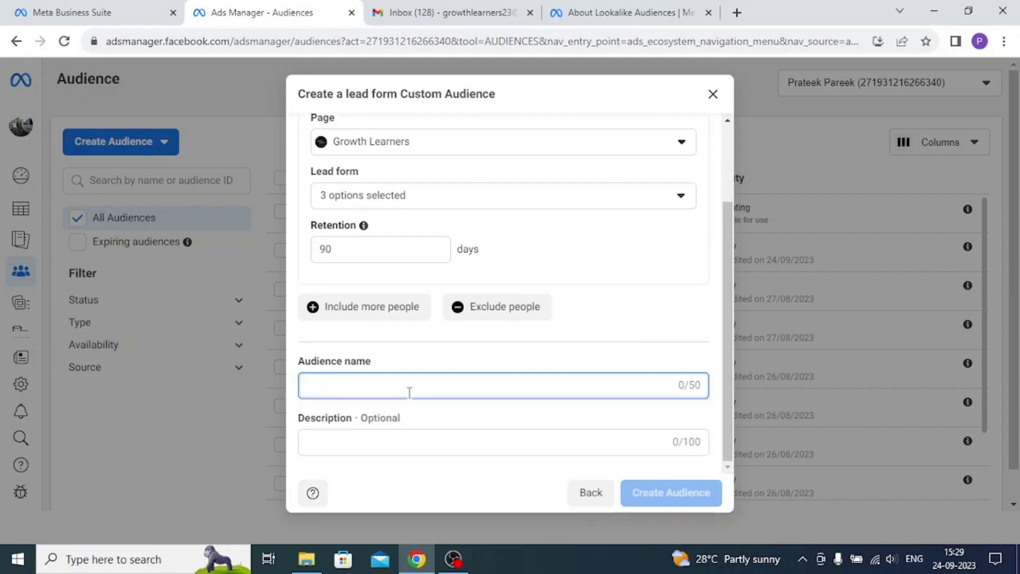
{"action": "type", "text": "ad "}
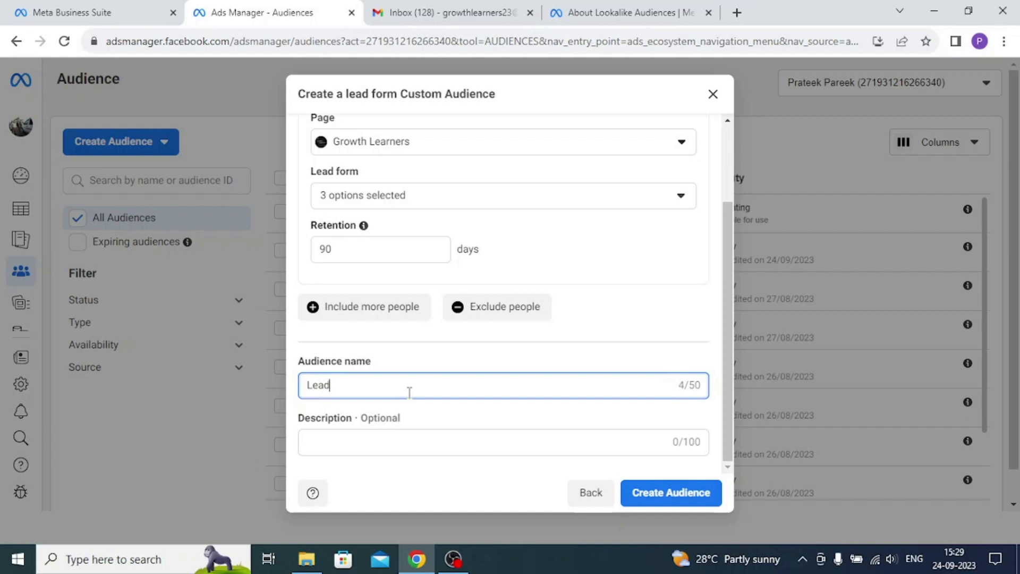
{"action": "type", "text": "Form Audience 2"}
{"action": "left_click", "coordinate": [588, 351]}
{"action": "left_click", "coordinate": [676, 507]}
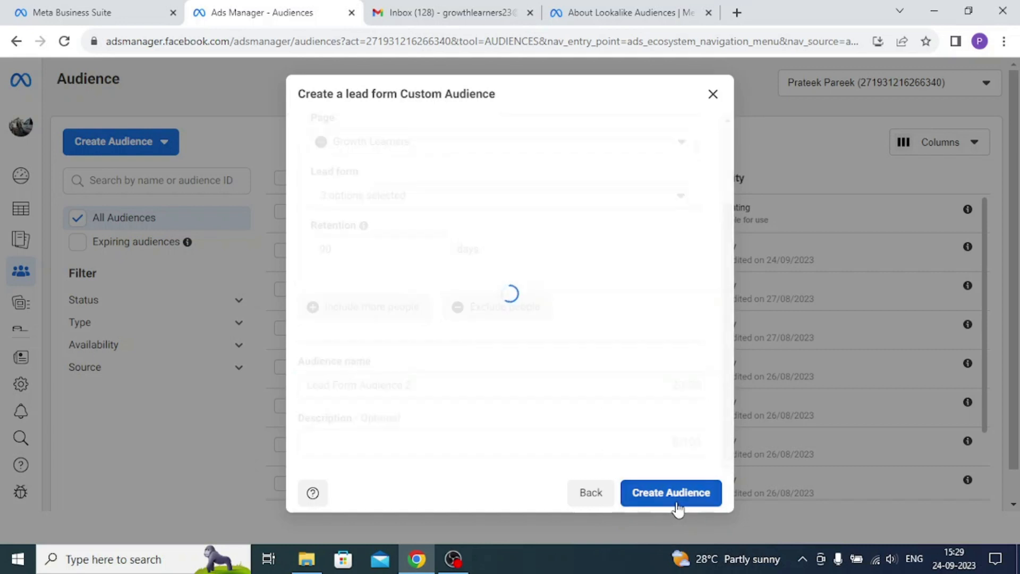
{"action": "left_click", "coordinate": [698, 494]}
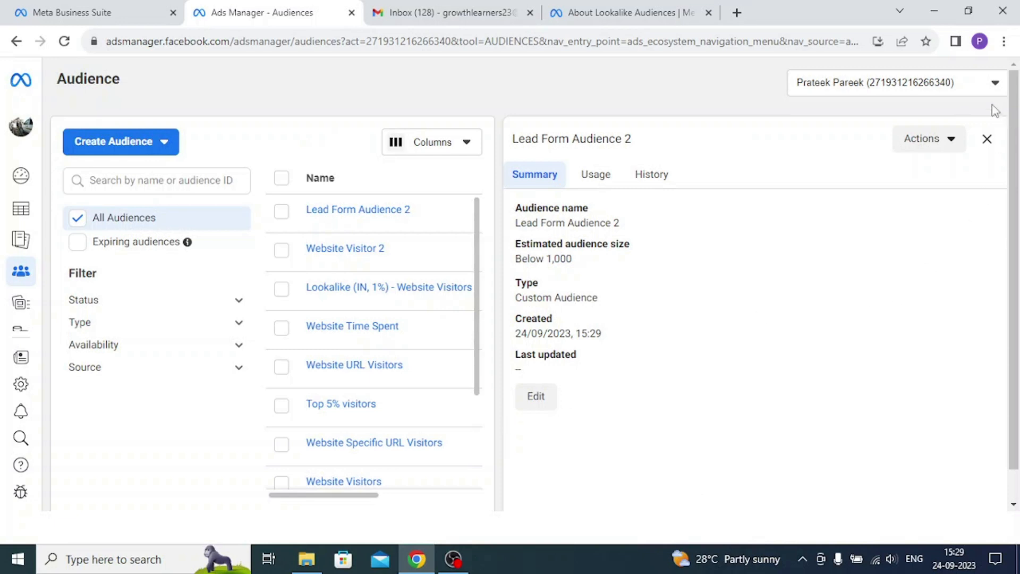
{"action": "left_click", "coordinate": [987, 139]}
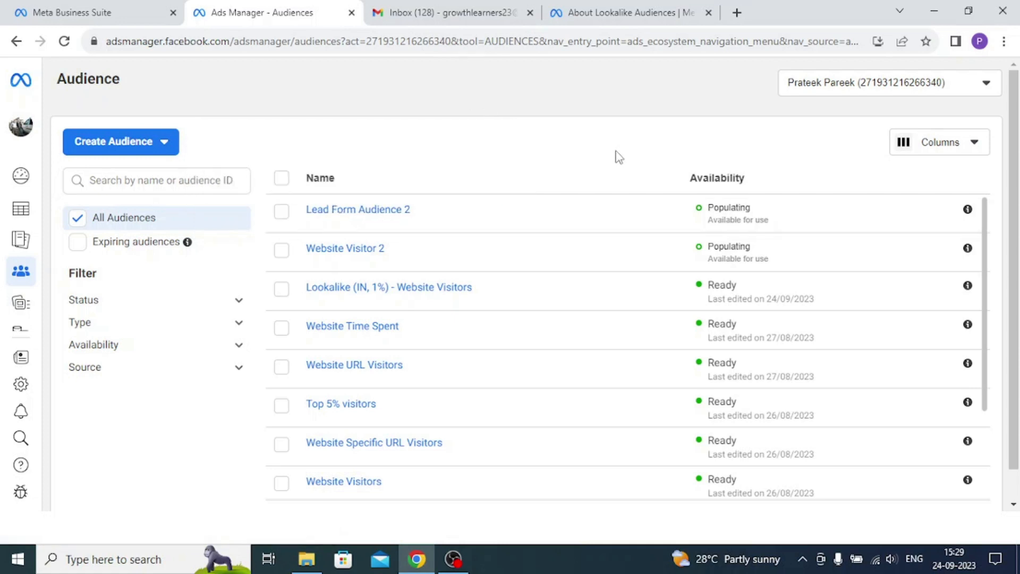
- Review the availability status of Lead Form Audience 2 and Website Visitor 2 in the audience list
{"action": "double_click", "coordinate": [718, 208]}
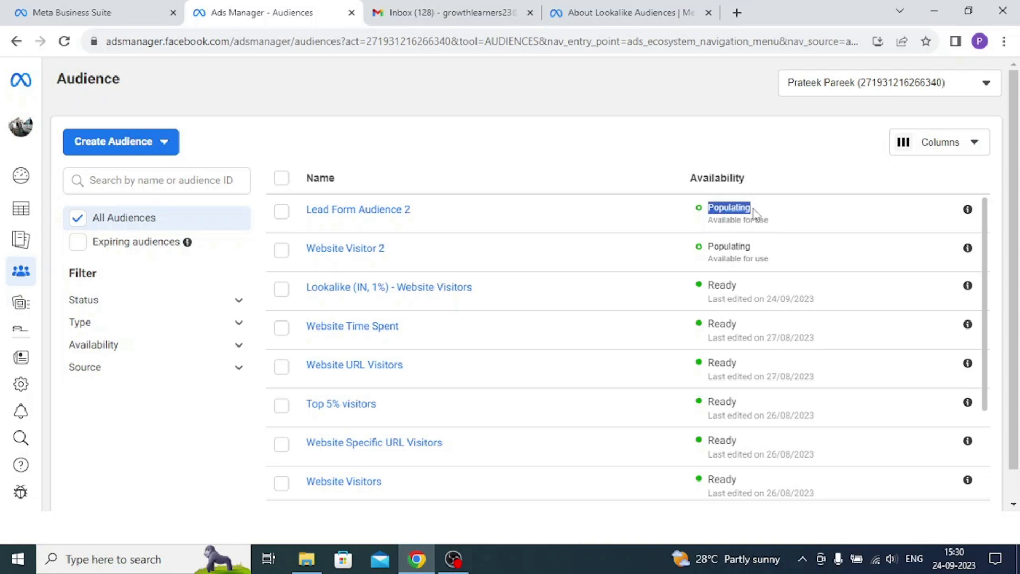
{"action": "left_click_drag", "start_coordinate": [708, 246], "coordinate": [769, 248]}
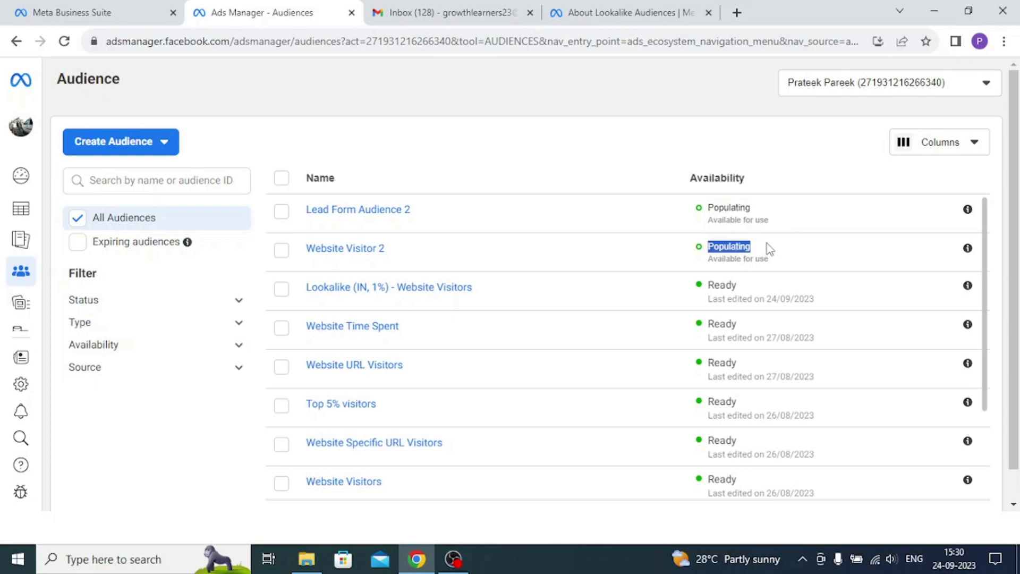
{"action": "left_click_drag", "start_coordinate": [709, 219], "coordinate": [771, 222]}
{"action": "left_click_drag", "start_coordinate": [708, 259], "coordinate": [776, 264]}
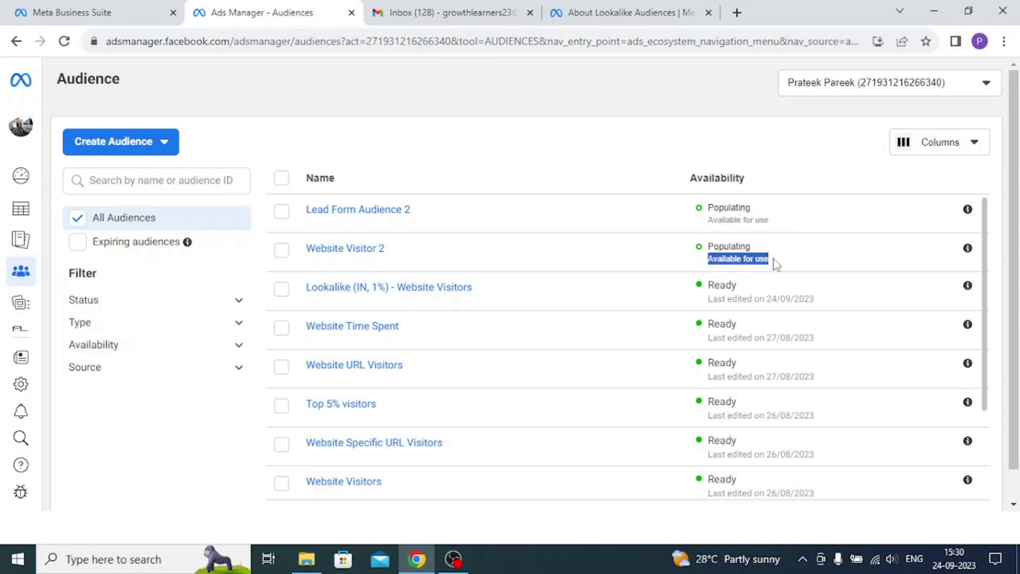
{"action": "left_click", "coordinate": [548, 149]}
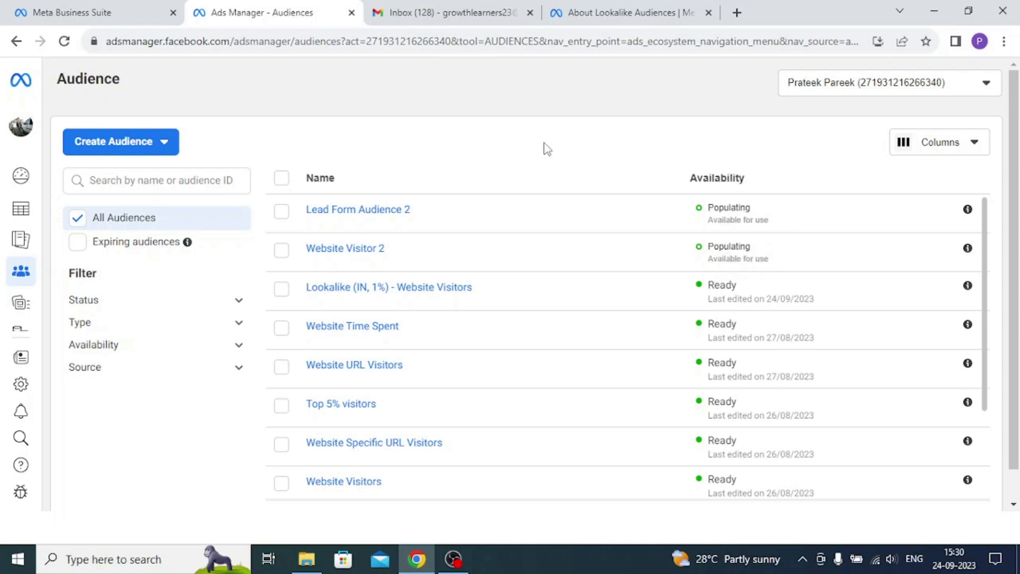
{"action": "left_click", "coordinate": [478, 181]}
- Start creating a Lookalike Audience from the Website Visitor 2 audience
{"action": "mouse_move", "coordinate": [335, 258]}
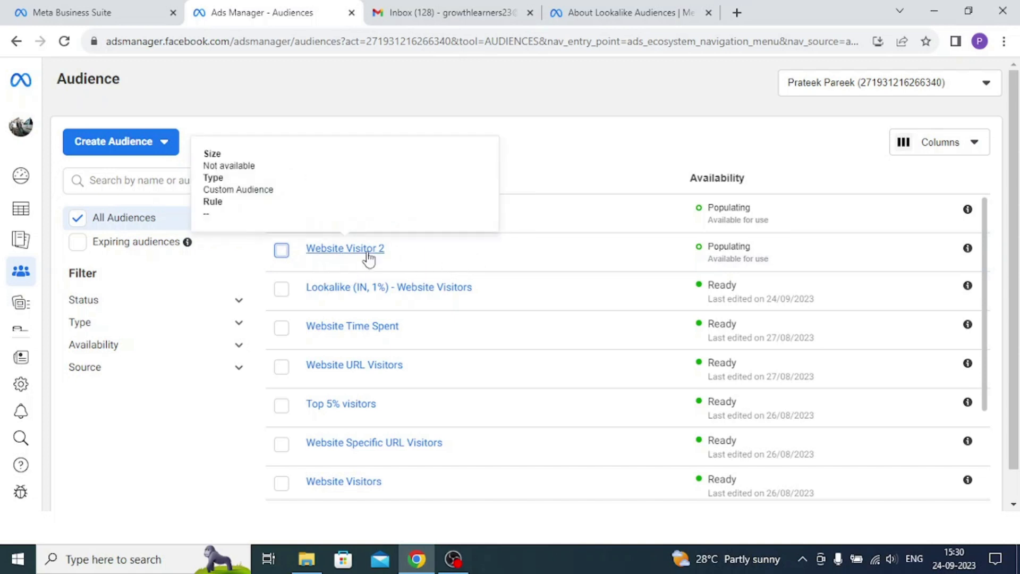
{"action": "left_click", "coordinate": [281, 251]}
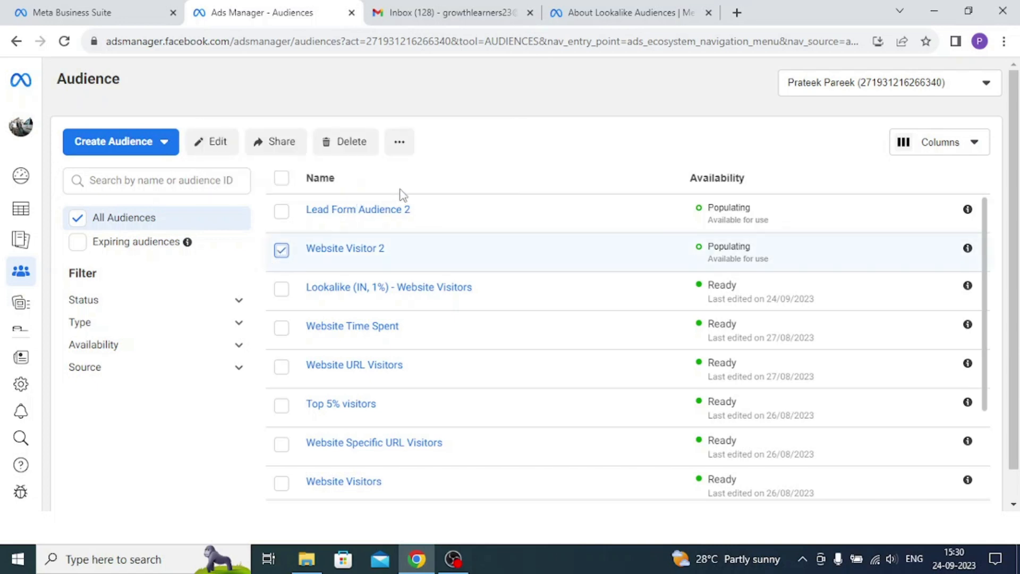
{"action": "left_click", "coordinate": [403, 150]}
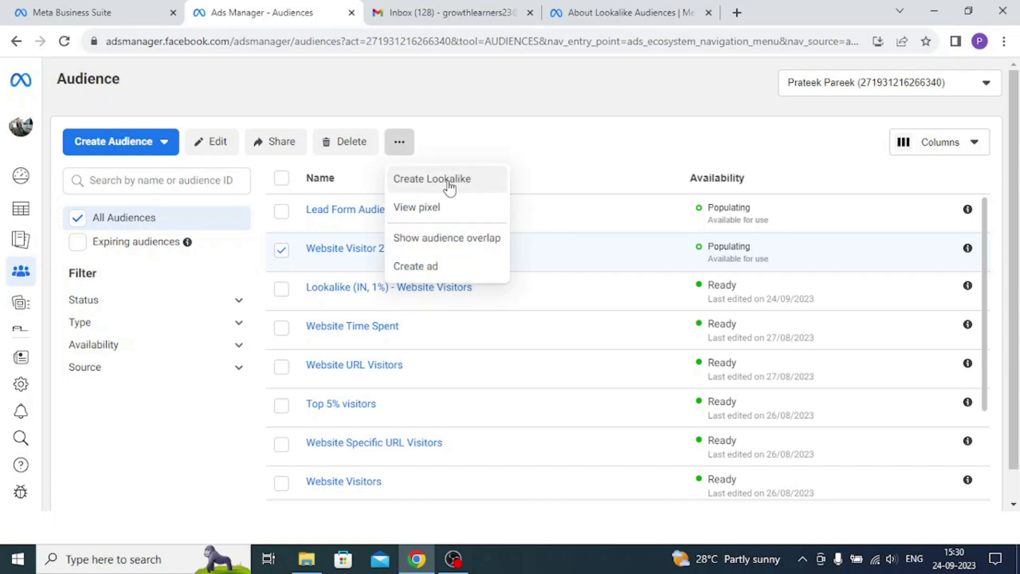
{"action": "left_click", "coordinate": [449, 183]}
{"action": "left_click_drag", "start_coordinate": [274, 121], "coordinate": [391, 123]}
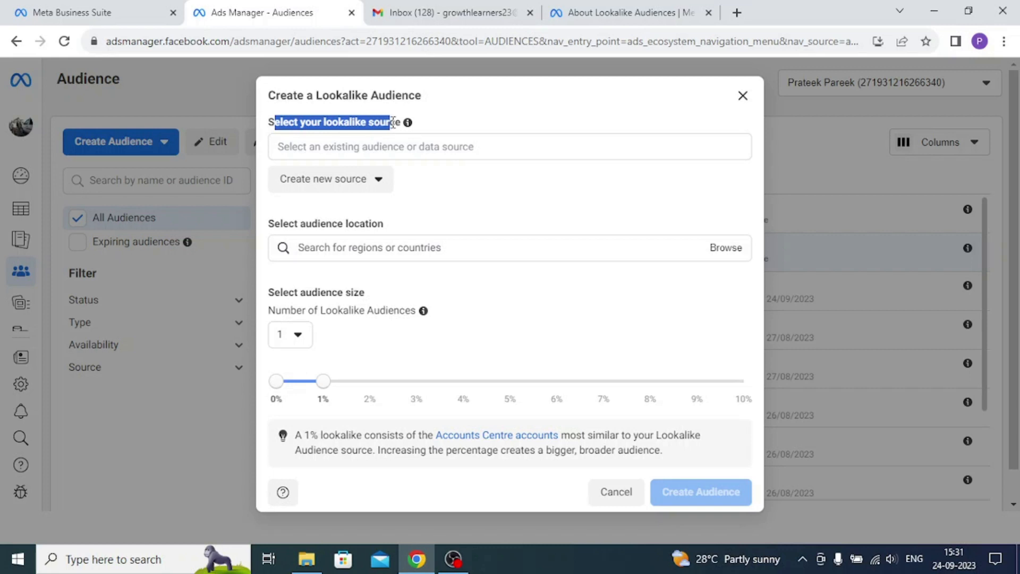
- Browse the value-based and other sources, and set Website Visitor 2 as the lookalike source
{"action": "left_click", "coordinate": [359, 152]}
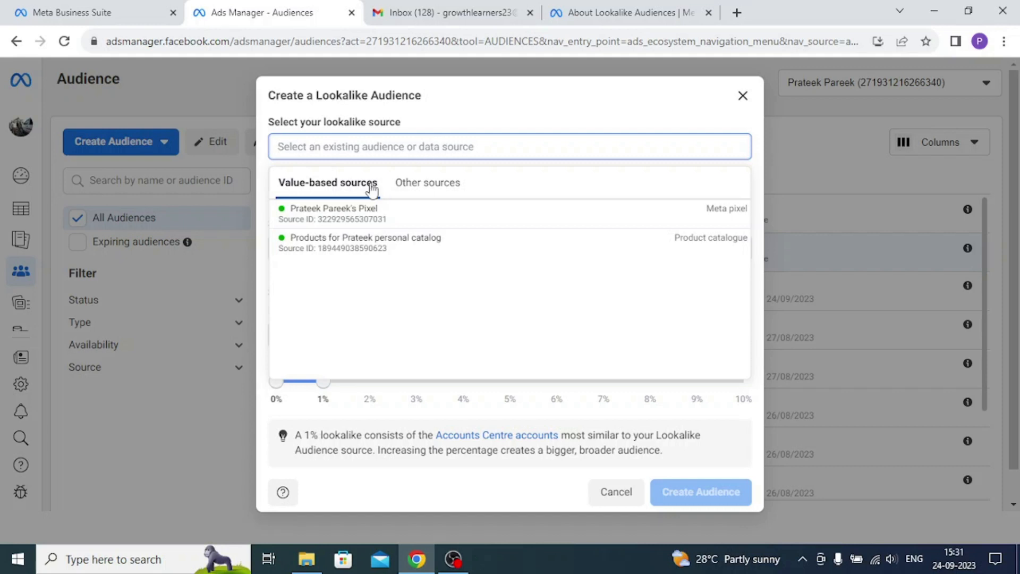
{"action": "left_click", "coordinate": [425, 187]}
{"action": "scroll", "coordinate": [386, 251], "scroll_direction": "down", "scroll_amount": 2}
{"action": "scroll", "coordinate": [386, 250], "scroll_direction": "down", "scroll_amount": 2}
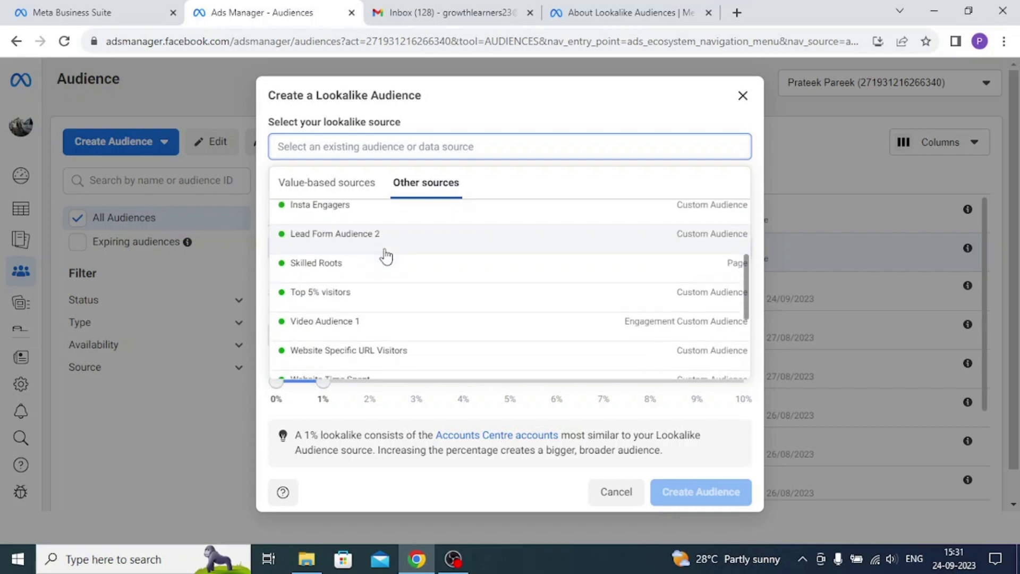
{"action": "scroll", "coordinate": [386, 257], "scroll_direction": "up", "scroll_amount": 2}
{"action": "scroll", "coordinate": [386, 277], "scroll_direction": "down", "scroll_amount": 4}
{"action": "scroll", "coordinate": [383, 266], "scroll_direction": "down", "scroll_amount": 2}
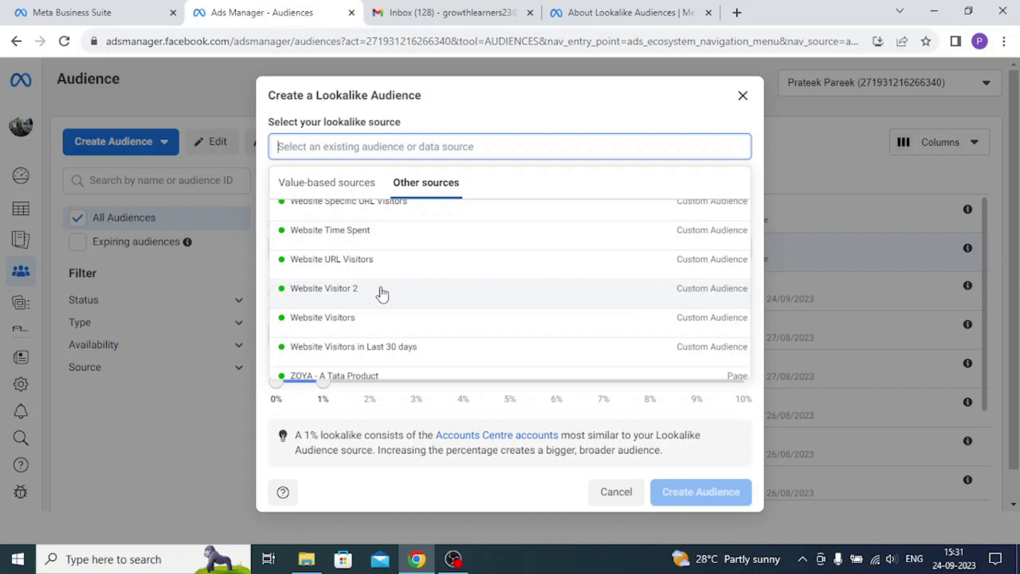
{"action": "left_click", "coordinate": [342, 291]}
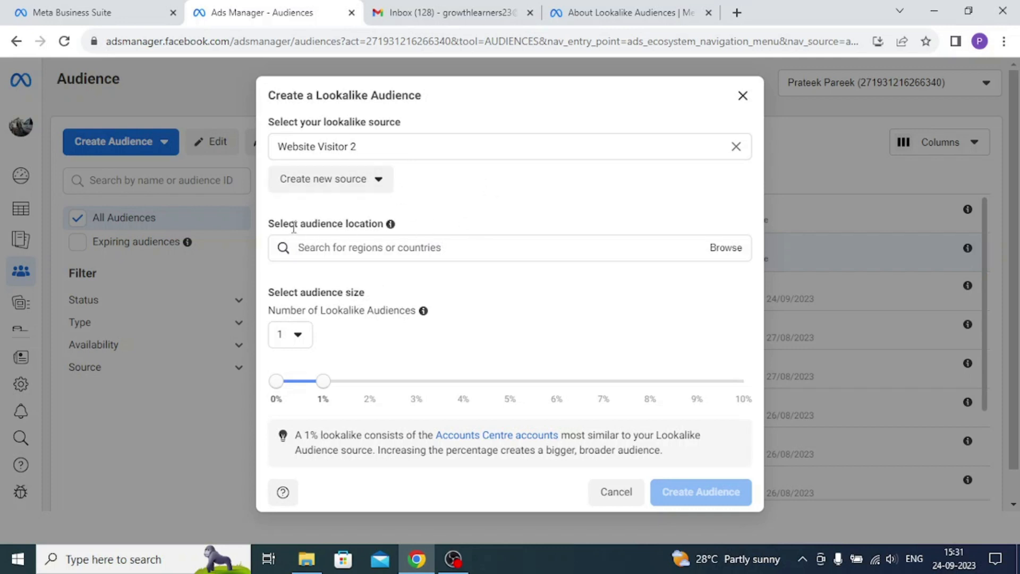
- Add United States as the Lookalike Audience's location
{"action": "left_click_drag", "start_coordinate": [268, 223], "coordinate": [454, 234]}
{"action": "left_click", "coordinate": [473, 230]}
{"action": "left_click", "coordinate": [375, 249]}
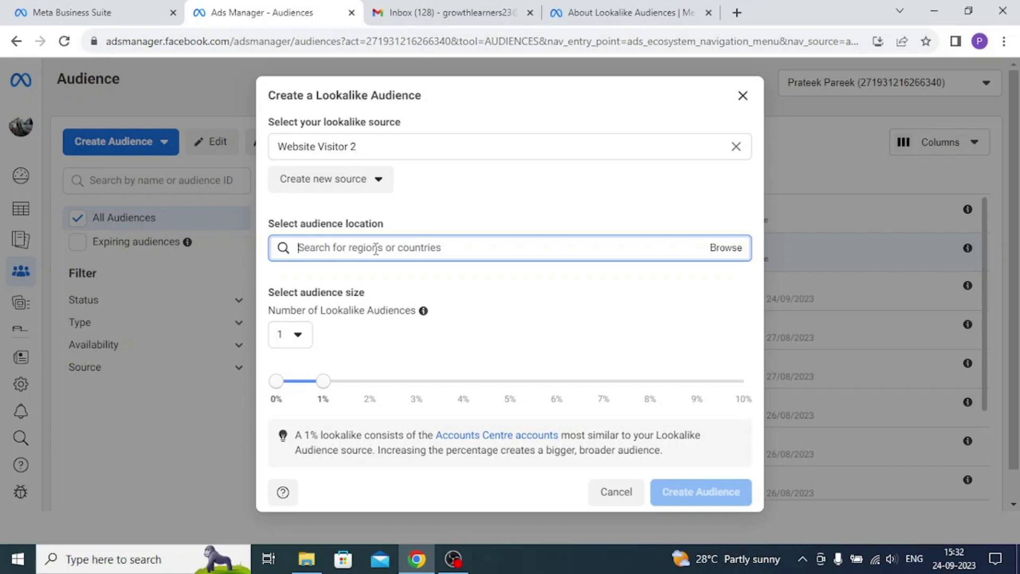
{"action": "type", "text": "United"}
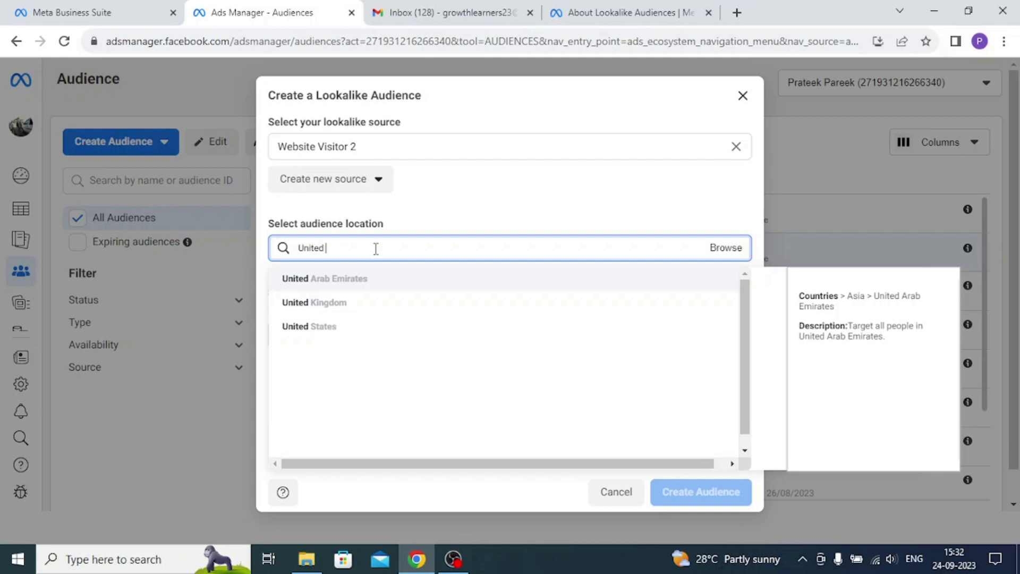
{"action": "left_click", "coordinate": [325, 327]}
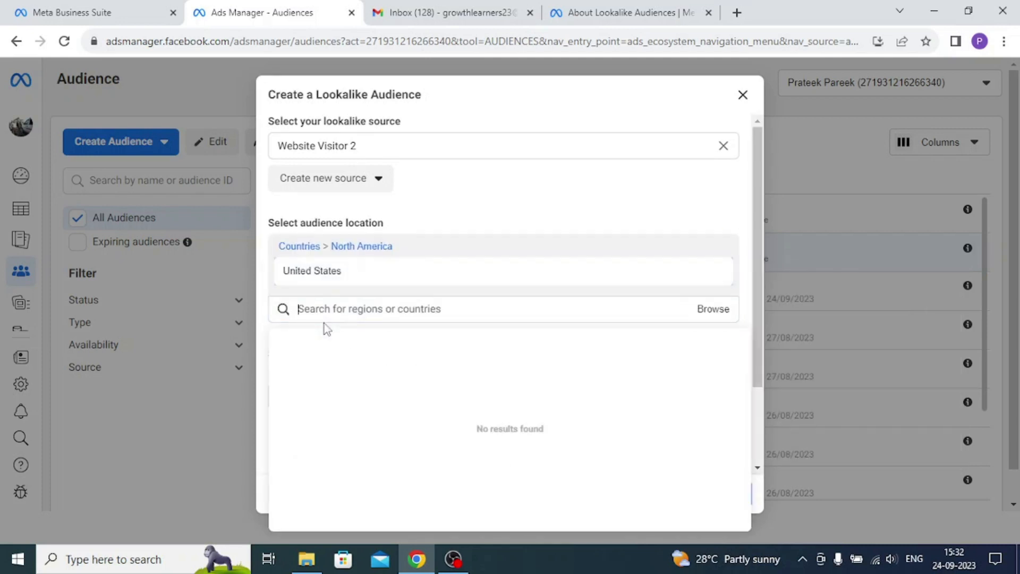
- Review the available options for the number of Lookalike Audiences, leaving the number at 1
{"action": "scroll", "coordinate": [451, 356], "scroll_direction": "down", "scroll_amount": 1}
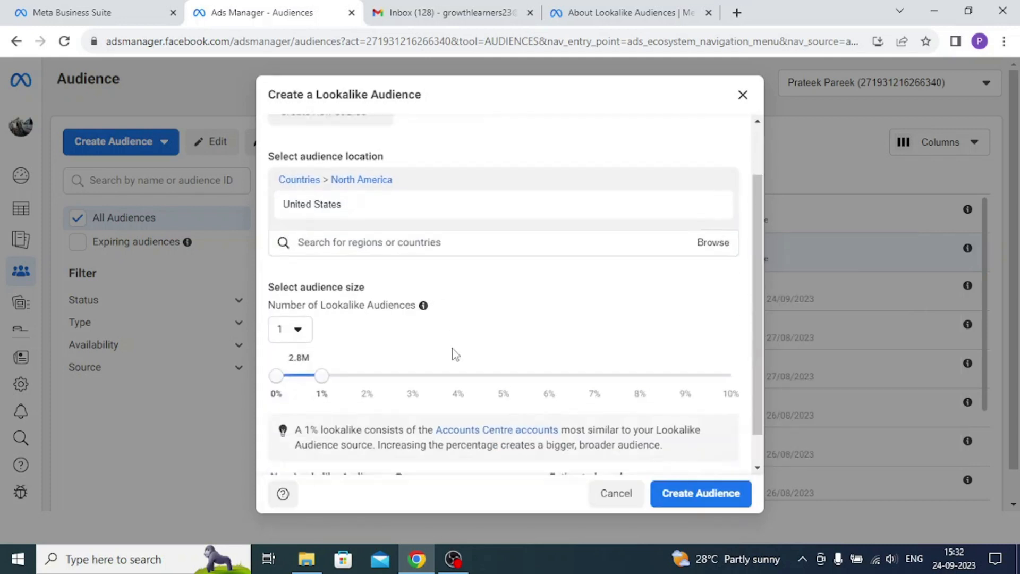
{"action": "scroll", "coordinate": [342, 316], "scroll_direction": "down", "scroll_amount": 1}
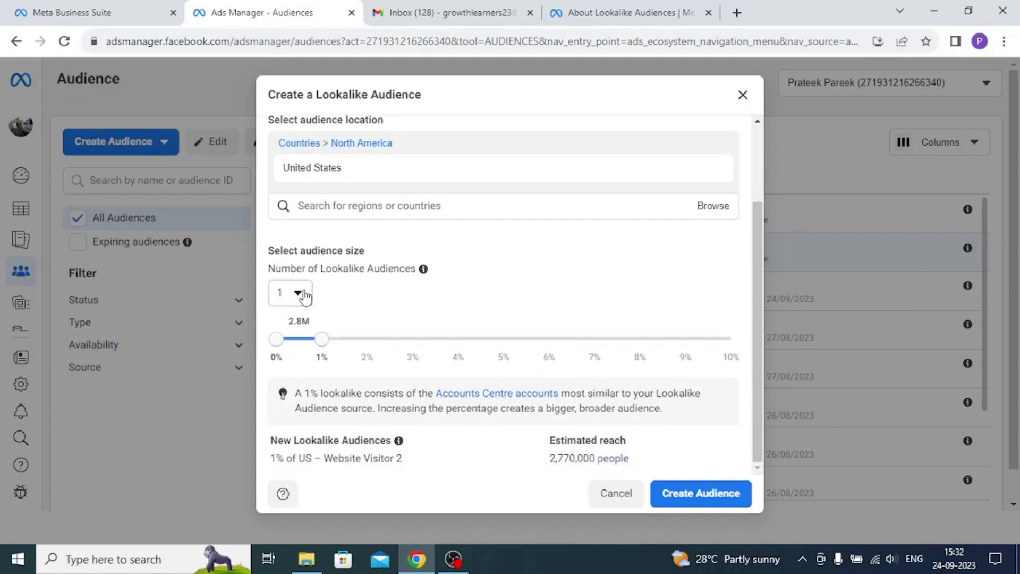
{"action": "left_click_drag", "start_coordinate": [290, 269], "coordinate": [408, 270]}
{"action": "left_click", "coordinate": [479, 285]}
{"action": "mouse_move", "coordinate": [424, 273]}
{"action": "left_click", "coordinate": [301, 292]}
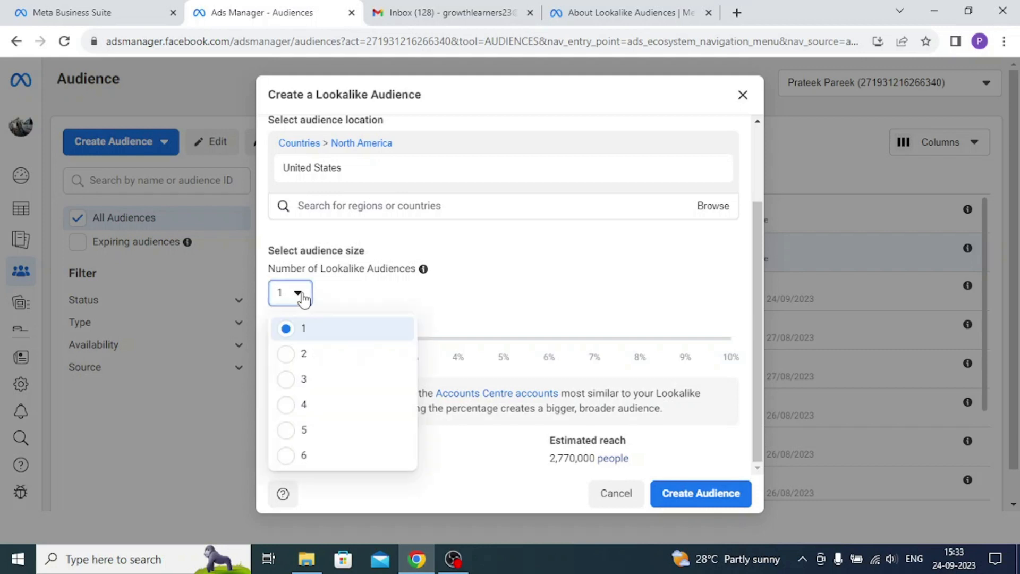
{"action": "left_click", "coordinate": [302, 294]}
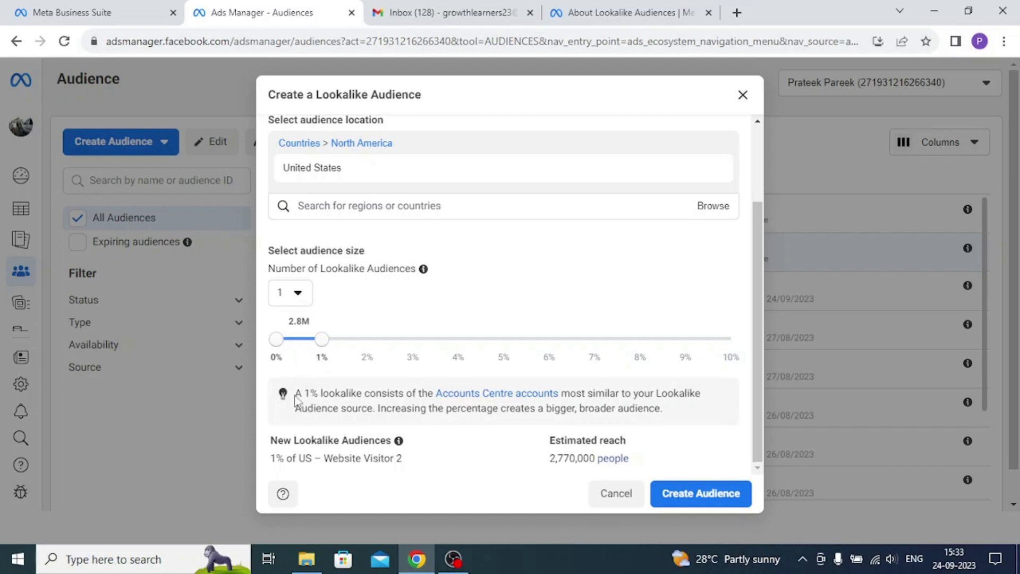
- Read the explanation of a 1% lookalike and check the audience's estimated reach
{"action": "left_click_drag", "start_coordinate": [296, 394], "coordinate": [376, 413]}
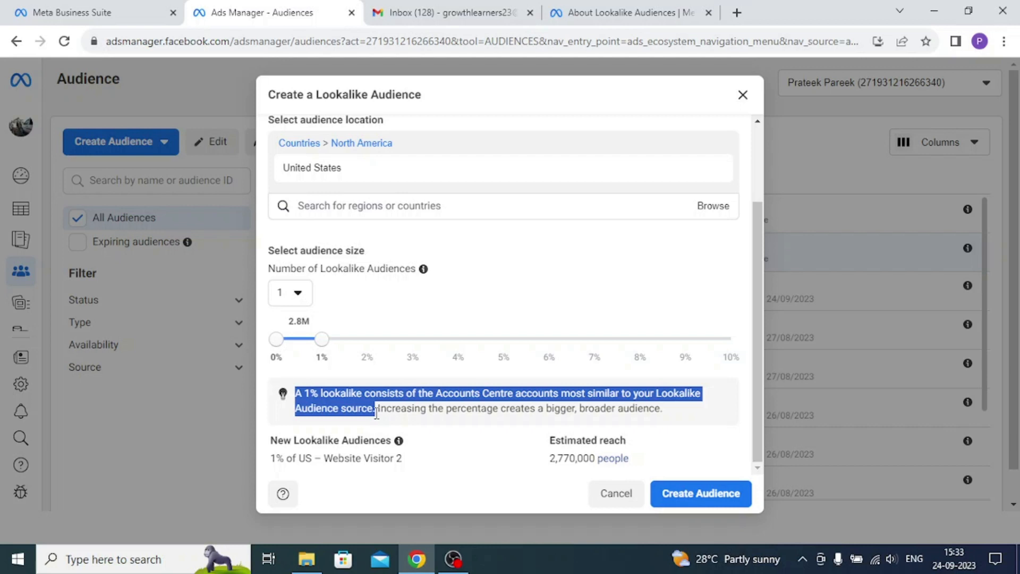
{"action": "left_click", "coordinate": [377, 413]}
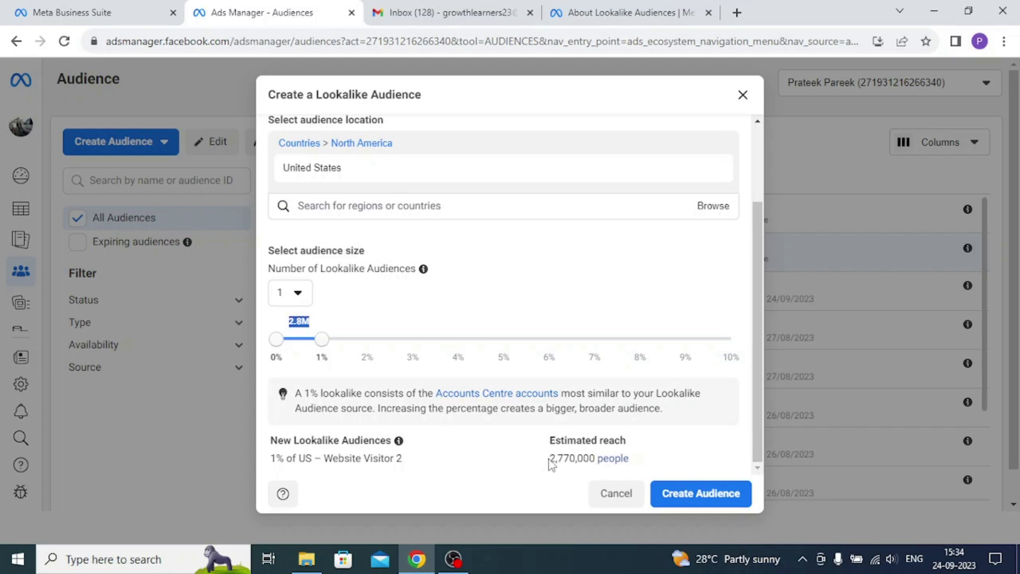
{"action": "left_click_drag", "start_coordinate": [549, 459], "coordinate": [596, 458]}
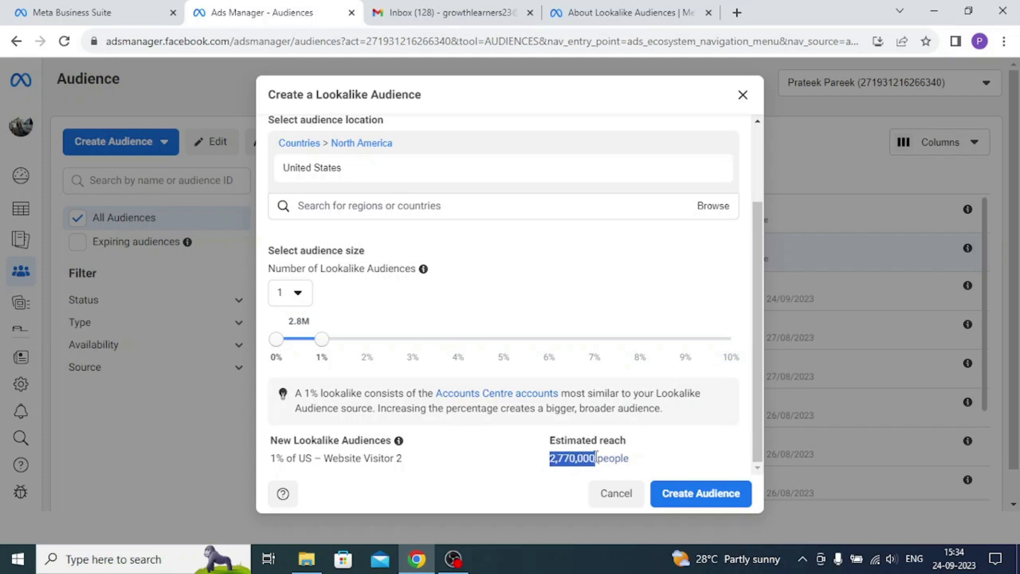
{"action": "left_click", "coordinate": [470, 455]}
- Try a 2% audience size, compare its reach and the note on broader audiences, and return the size to 1%
{"action": "left_click_drag", "start_coordinate": [325, 345], "coordinate": [365, 350]}
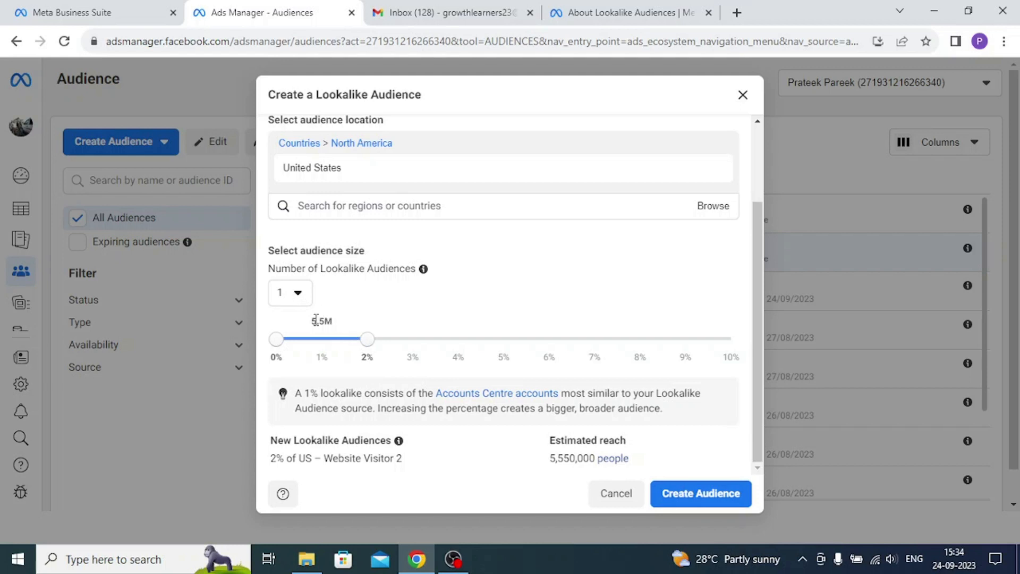
{"action": "left_click_drag", "start_coordinate": [313, 323], "coordinate": [338, 325]}
{"action": "left_click", "coordinate": [439, 318]}
{"action": "left_click_drag", "start_coordinate": [379, 410], "coordinate": [667, 411]}
{"action": "left_click", "coordinate": [700, 415]}
{"action": "left_click_drag", "start_coordinate": [370, 348], "coordinate": [334, 348]}
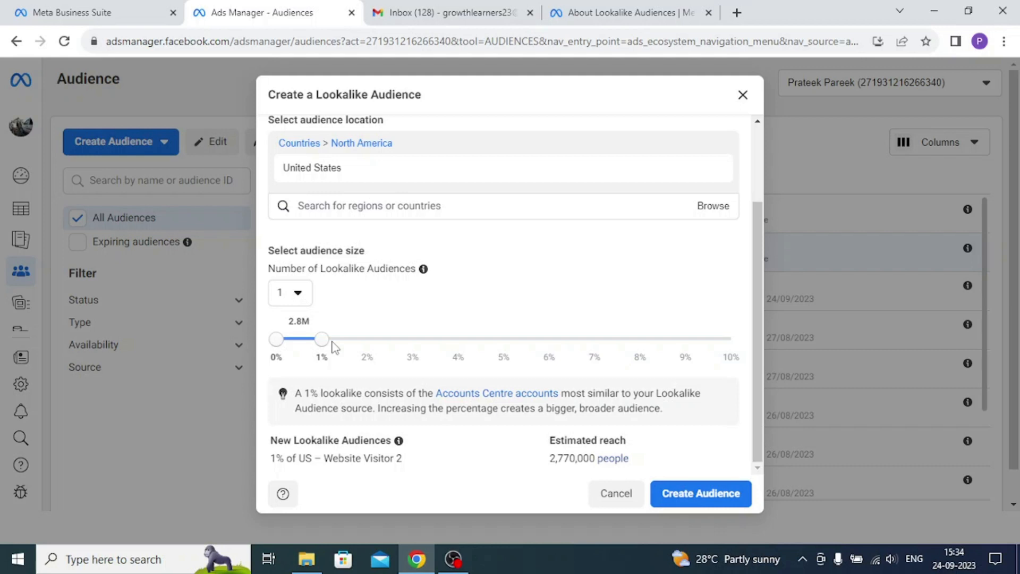
- Examine the 1% audience size figure and the naming of the new Lookalike Audience by percentage, country and source
{"action": "left_click_drag", "start_coordinate": [288, 321], "coordinate": [311, 321]}
{"action": "left_click", "coordinate": [385, 305]}
{"action": "mouse_move", "coordinate": [324, 349]}
{"action": "left_mouse_down"}
{"action": "mouse_move", "coordinate": [682, 346]}
{"action": "mouse_move", "coordinate": [337, 343]}
{"action": "left_mouse_up"}
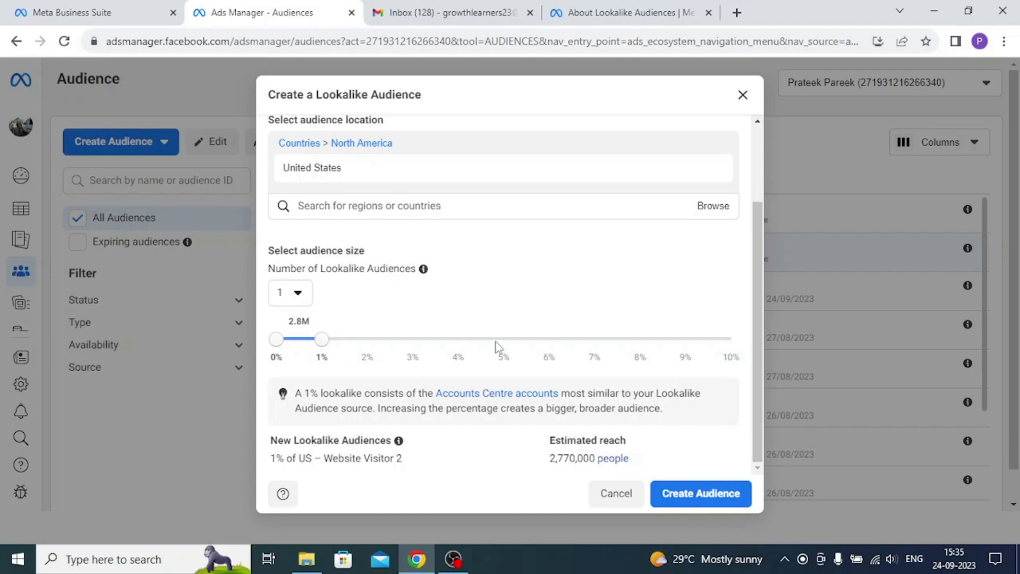
{"action": "left_click_drag", "start_coordinate": [272, 439], "coordinate": [395, 441]}
{"action": "left_click", "coordinate": [341, 476]}
{"action": "left_click_drag", "start_coordinate": [272, 458], "coordinate": [410, 460]}
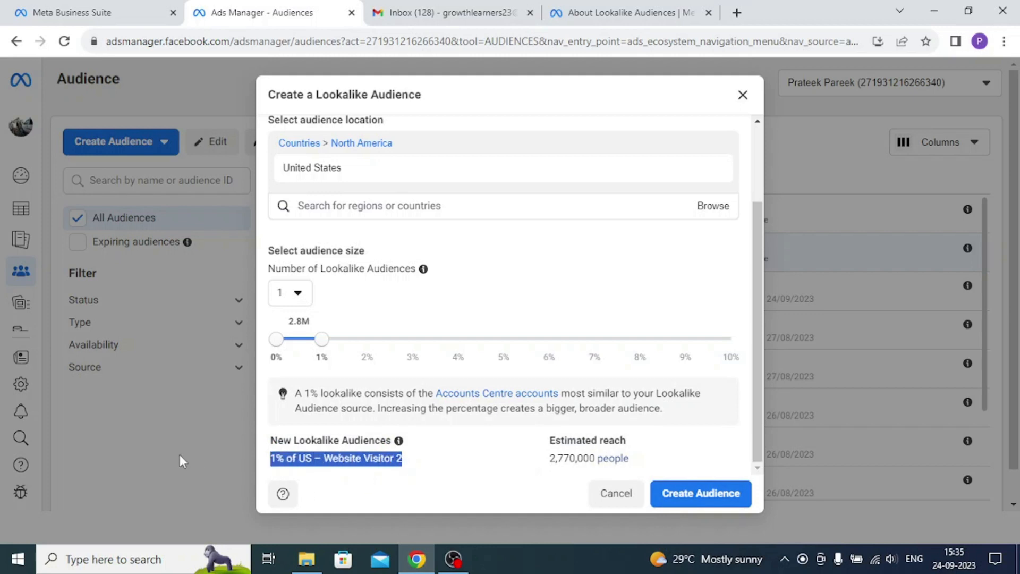
{"action": "left_click", "coordinate": [273, 461]}
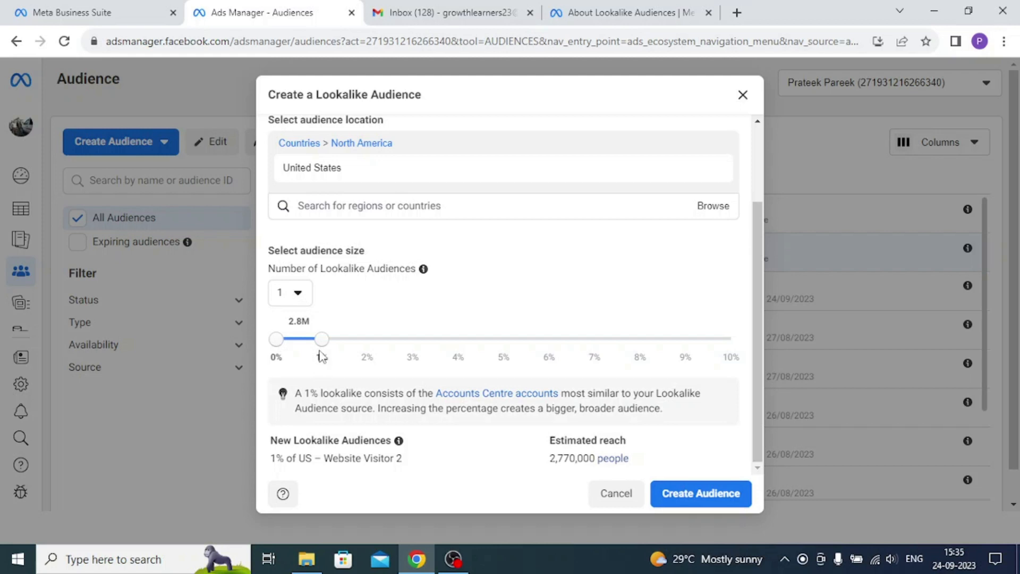
{"action": "left_click_drag", "start_coordinate": [299, 460], "coordinate": [407, 463]}
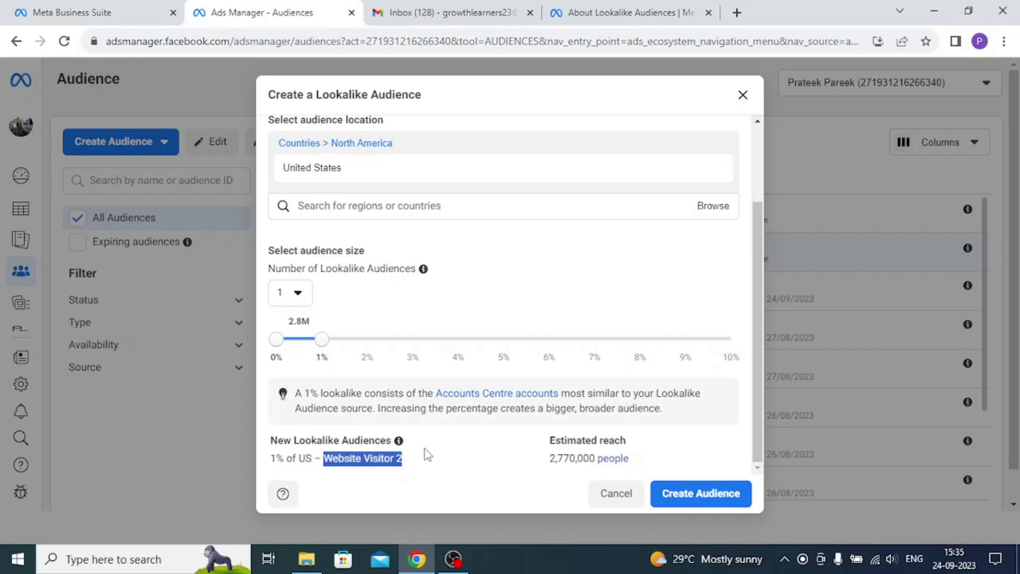
{"action": "left_click", "coordinate": [413, 455]}
{"action": "mouse_move", "coordinate": [400, 446]}
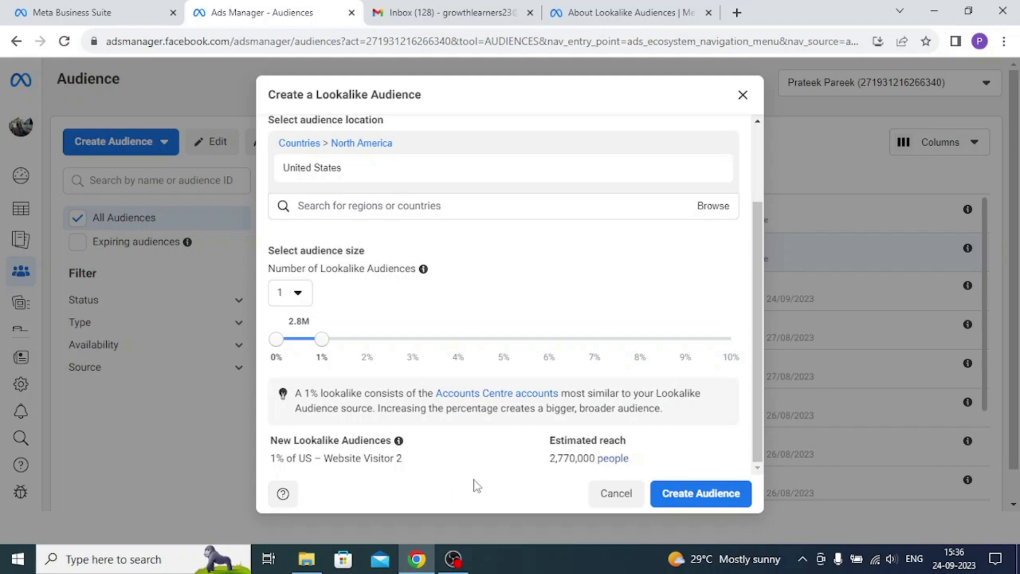
- Recheck the source, location and size settings, and create the 1% United States Lookalike Audience from Website Visitor 2
{"action": "scroll", "coordinate": [583, 330], "scroll_direction": "up", "scroll_amount": 2}
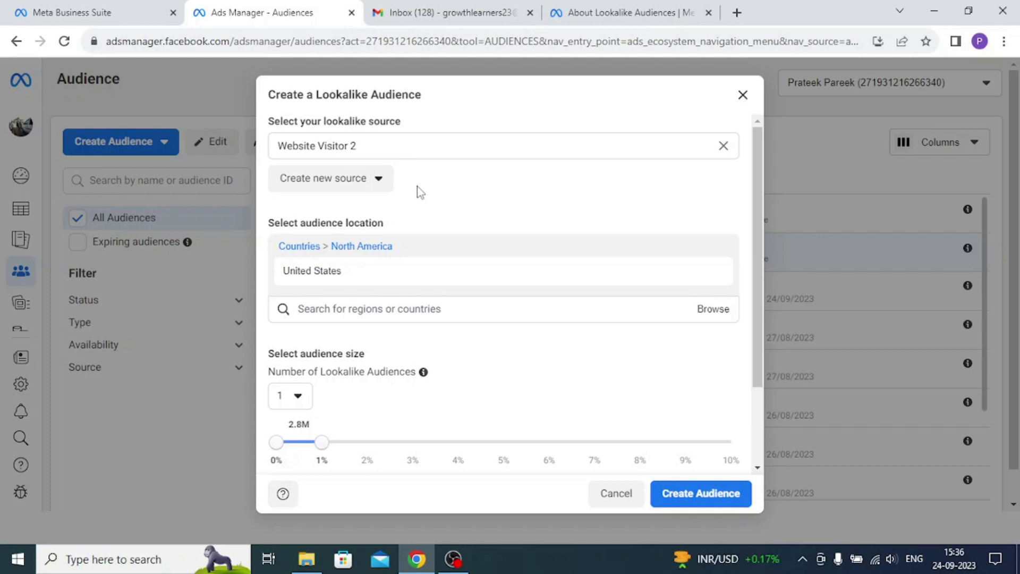
{"action": "scroll", "coordinate": [416, 186], "scroll_direction": "down", "scroll_amount": 2}
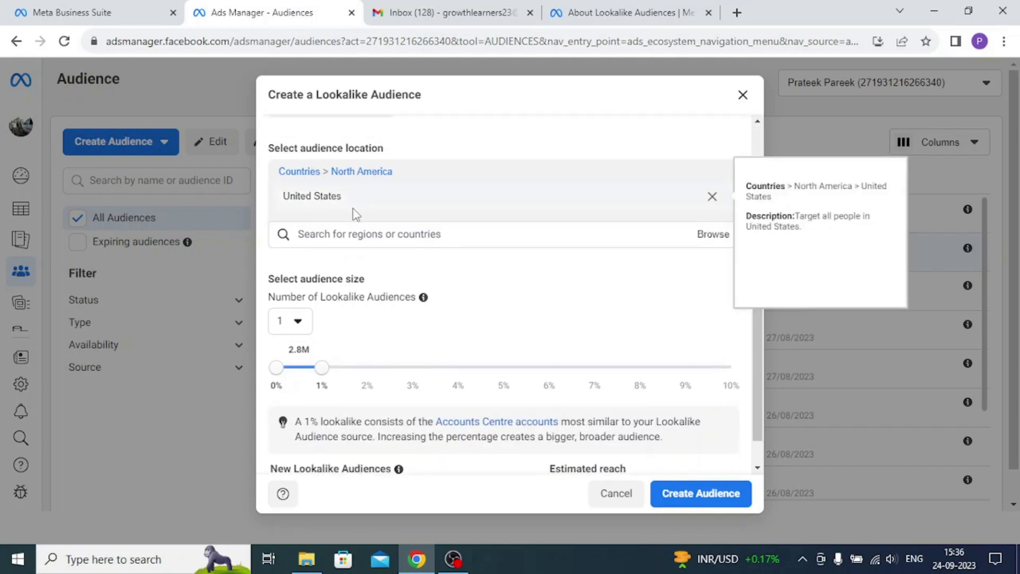
{"action": "scroll", "coordinate": [371, 208], "scroll_direction": "down", "scroll_amount": 1}
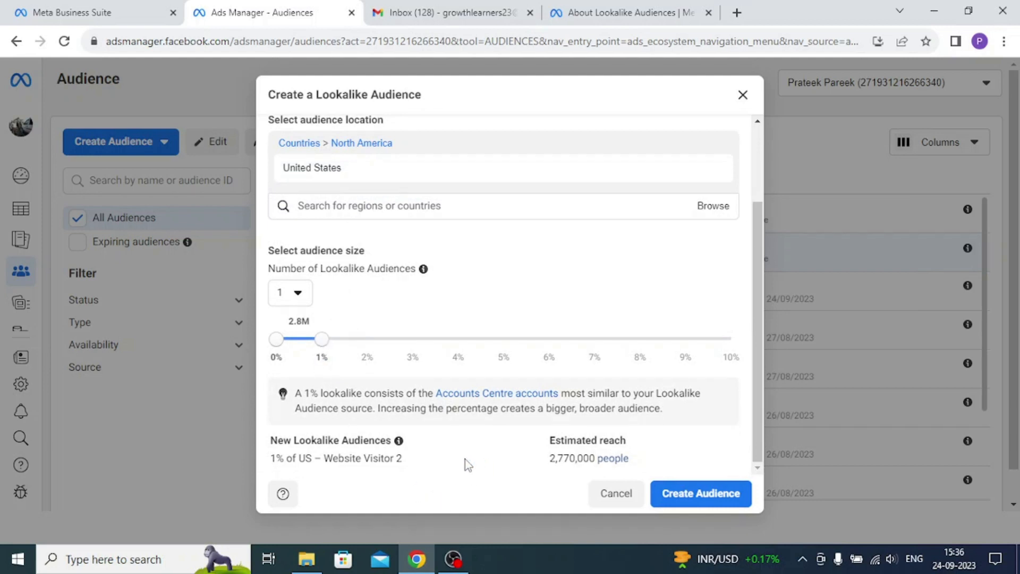
{"action": "left_click", "coordinate": [695, 499]}
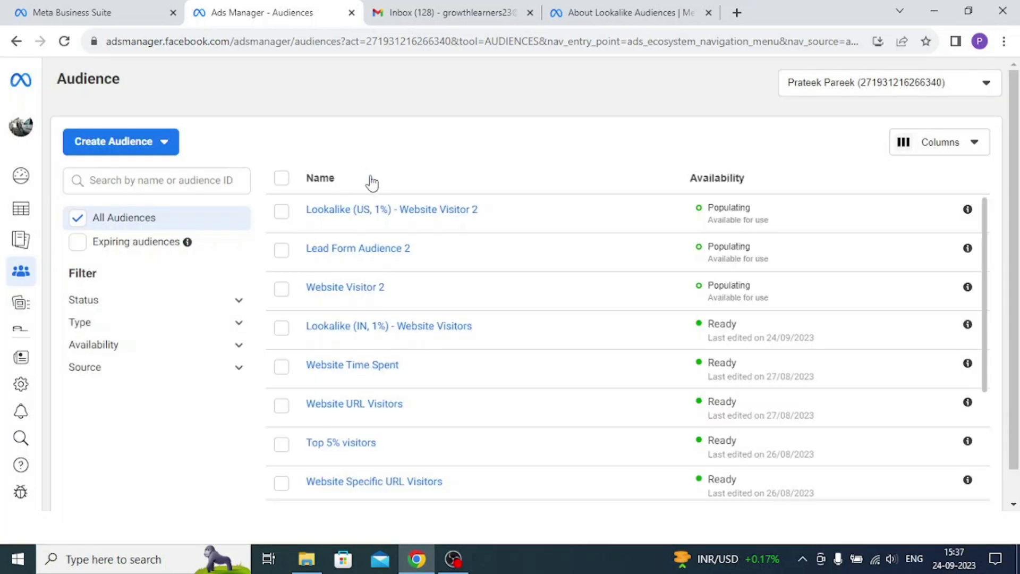
- Check the new United States lookalike's availability and the details and actions for Lead Form Audience 2 in the audience list
{"action": "mouse_move", "coordinate": [339, 222]}
{"action": "left_click_drag", "start_coordinate": [713, 219], "coordinate": [763, 220]}
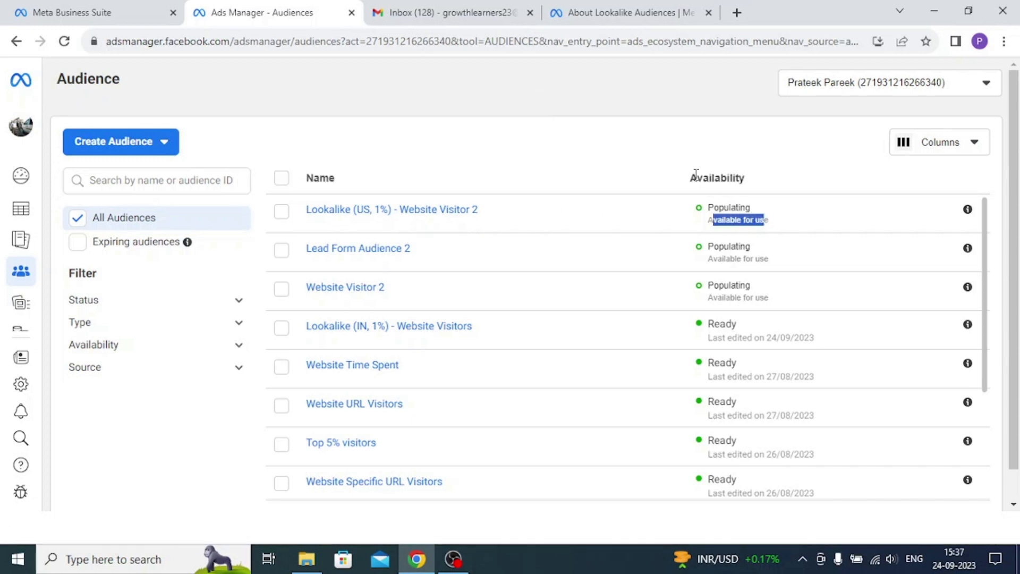
{"action": "left_click", "coordinate": [631, 148]}
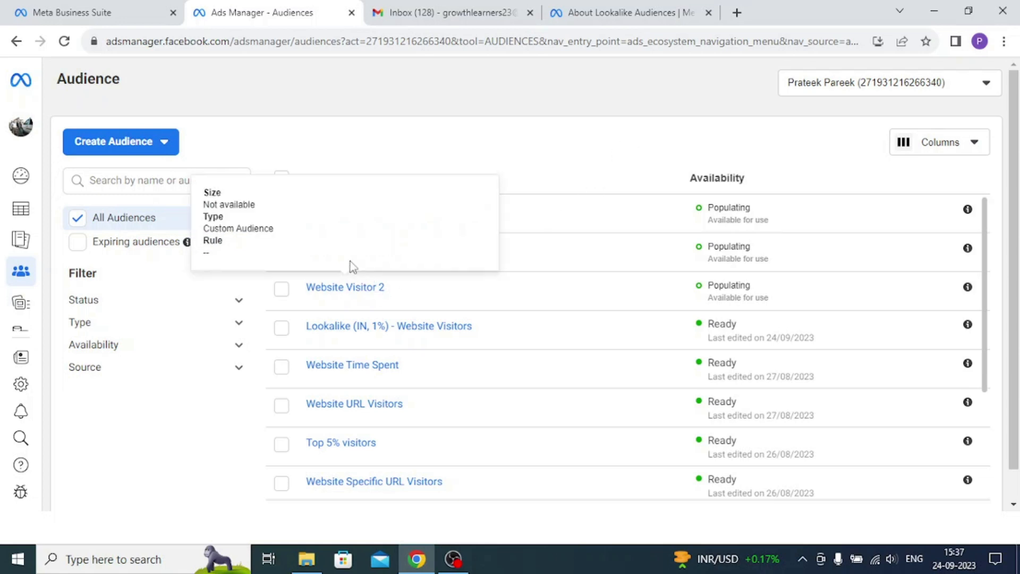
{"action": "mouse_move", "coordinate": [331, 256]}
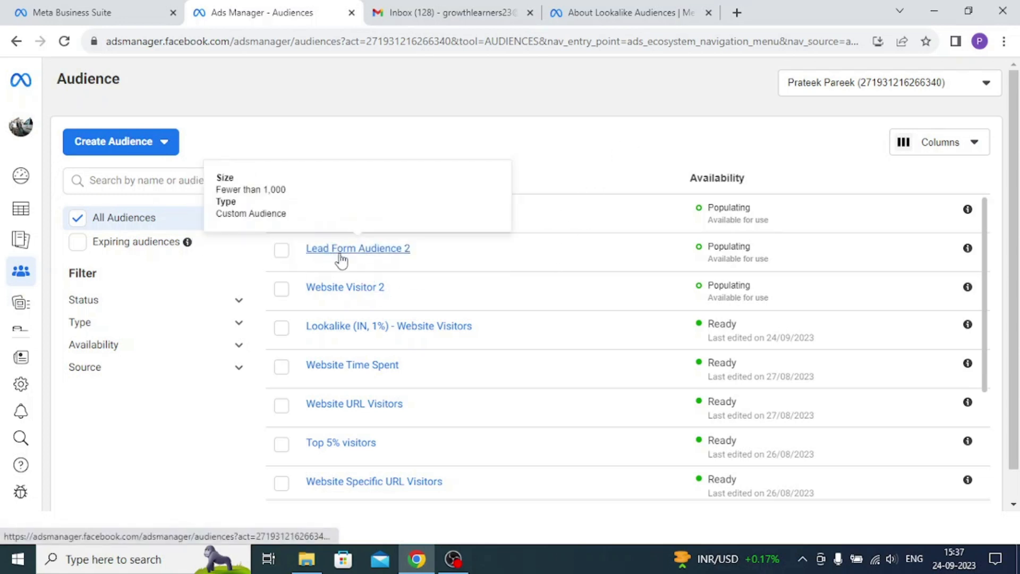
{"action": "left_click", "coordinate": [282, 249]}
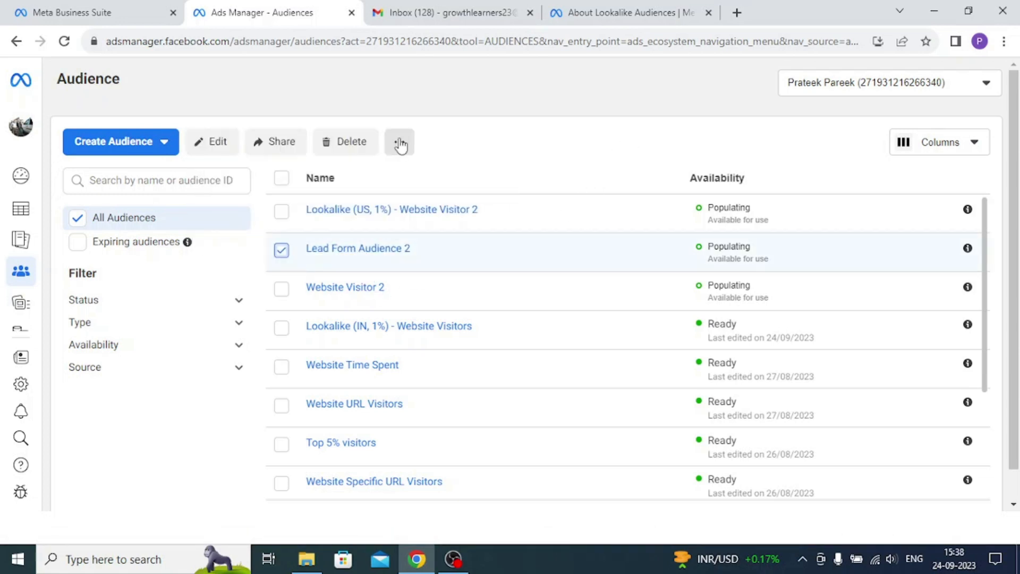
{"action": "left_click", "coordinate": [281, 249]}
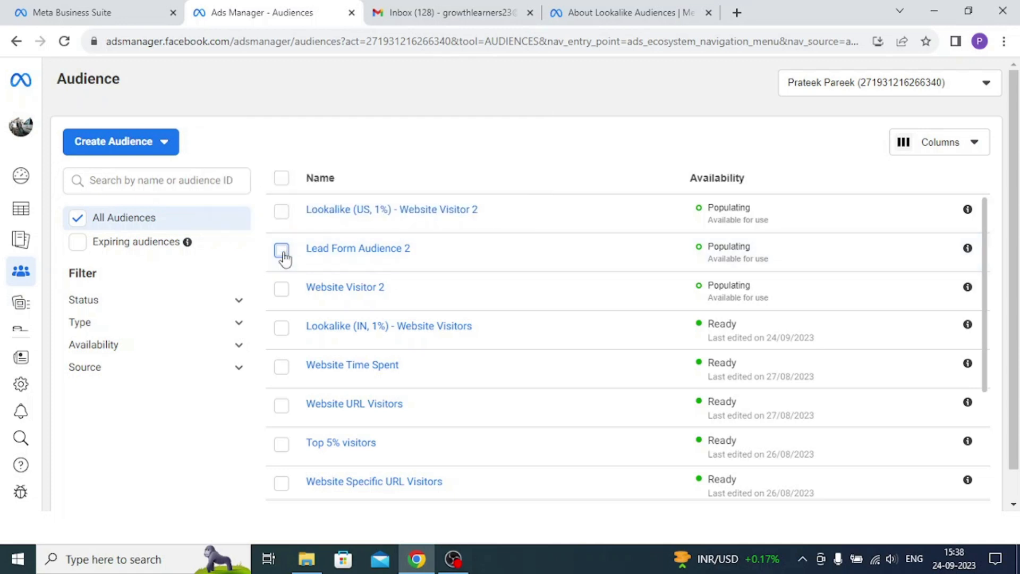
- Start a new Lookalike Audience and set Lead Form Audience 2 from the other sources as its lookalike source
{"action": "left_click", "coordinate": [164, 148]}
{"action": "left_click", "coordinate": [136, 207]}
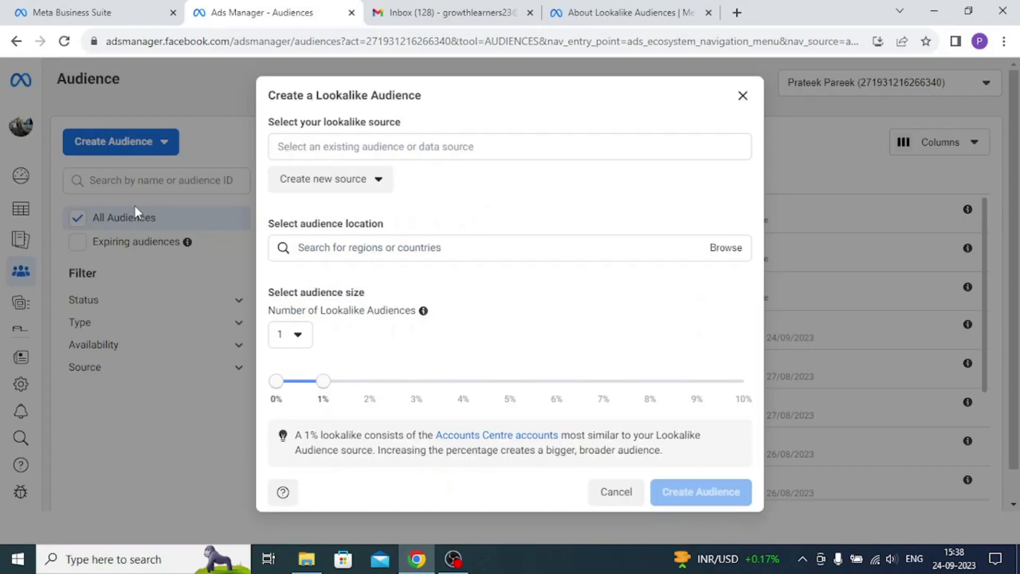
{"action": "left_click", "coordinate": [325, 145]}
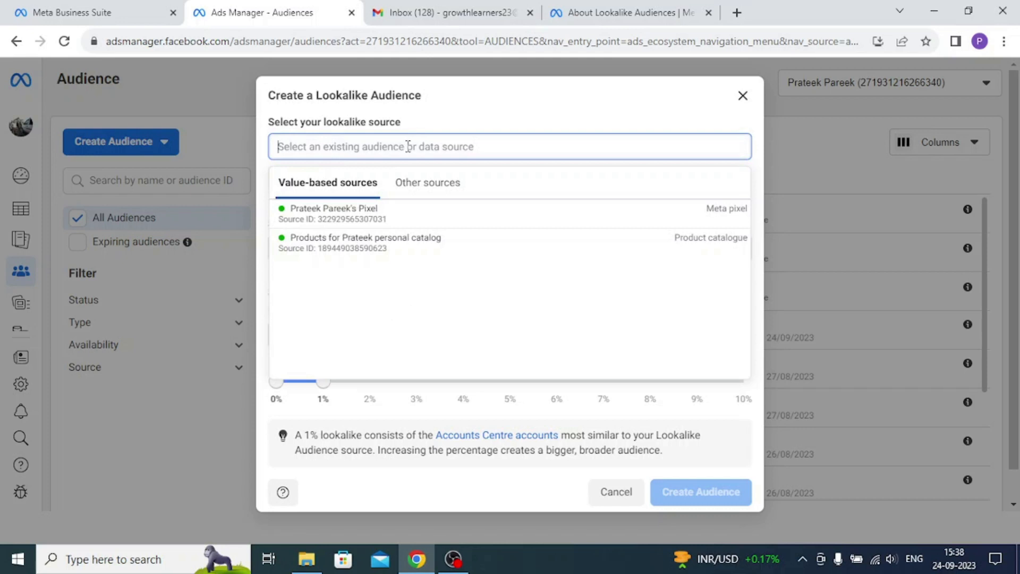
{"action": "left_click", "coordinate": [431, 186]}
{"action": "scroll", "coordinate": [351, 298], "scroll_direction": "down", "scroll_amount": 3}
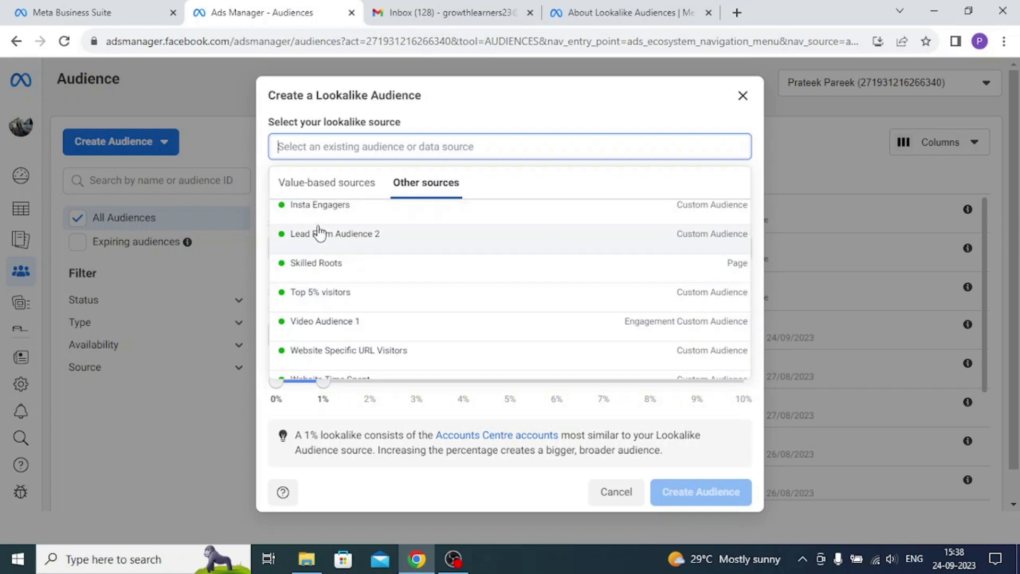
{"action": "left_click", "coordinate": [340, 244]}
- Add India as the Lookalike Audience's location
{"action": "left_click", "coordinate": [338, 247]}
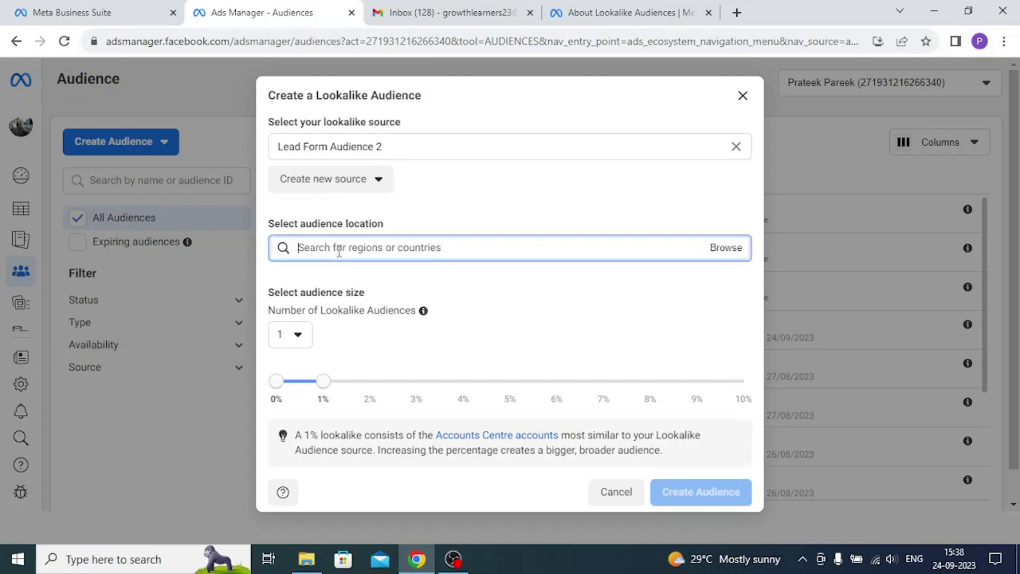
{"action": "type", "text": "india"}
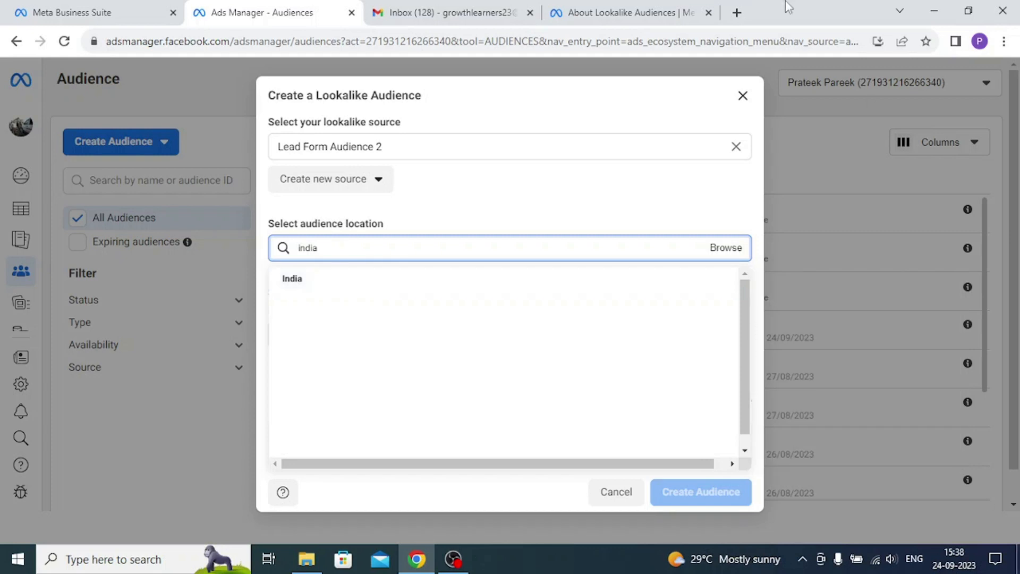
{"action": "left_click", "coordinate": [319, 278]}
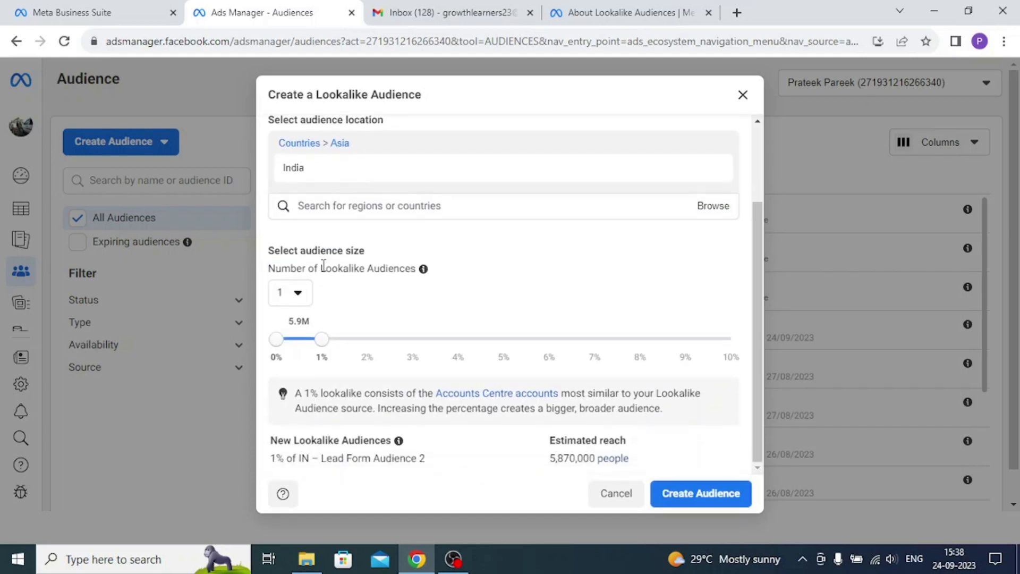
- Review the audience number, size and name, and create the single 1% India Lookalike Audience from Lead Form Audience 2
{"action": "left_click", "coordinate": [299, 296]}
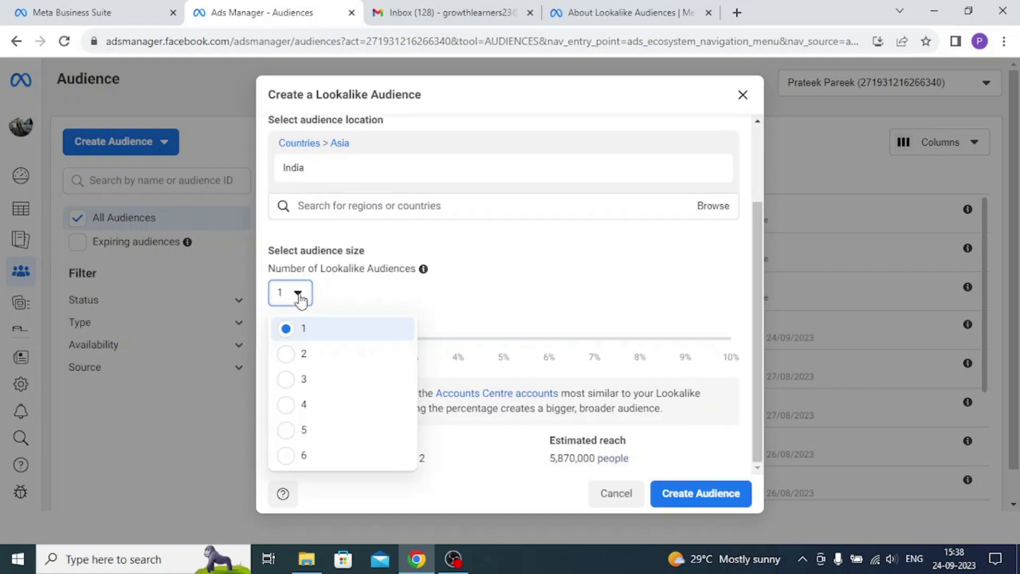
{"action": "left_click", "coordinate": [300, 298]}
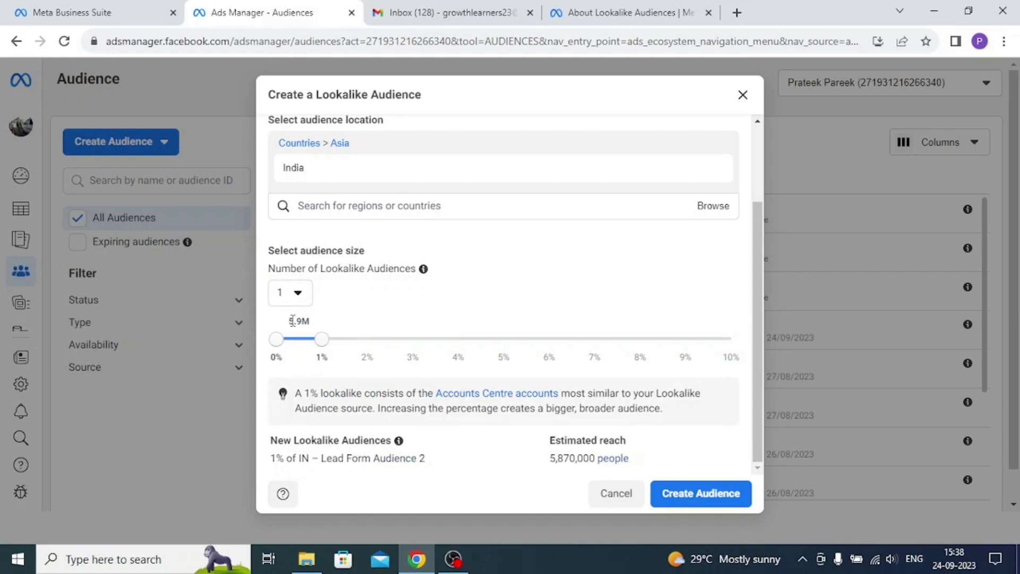
{"action": "left_click_drag", "start_coordinate": [290, 321], "coordinate": [319, 323]}
{"action": "left_click", "coordinate": [659, 277]}
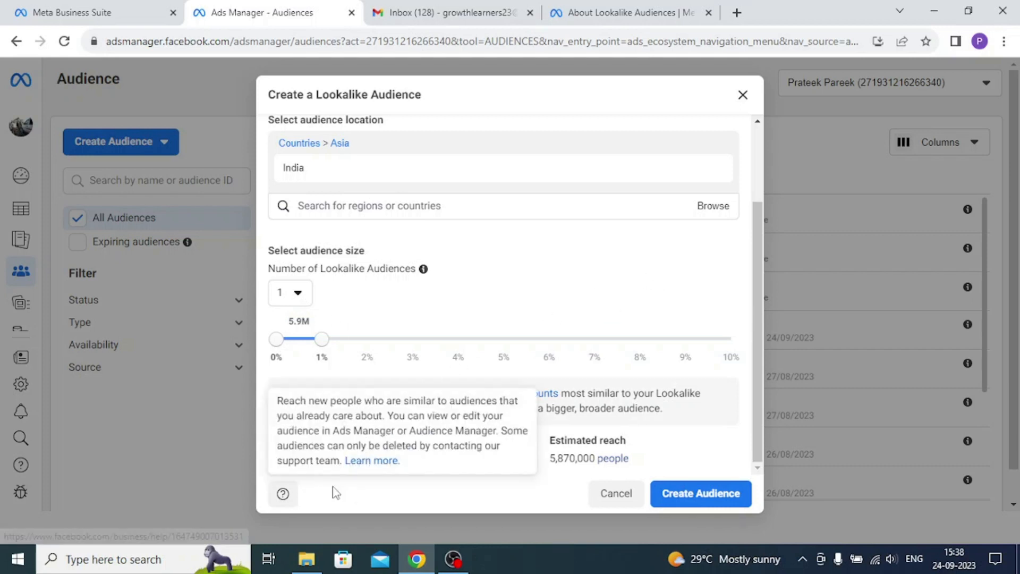
{"action": "left_click_drag", "start_coordinate": [273, 459], "coordinate": [429, 463]}
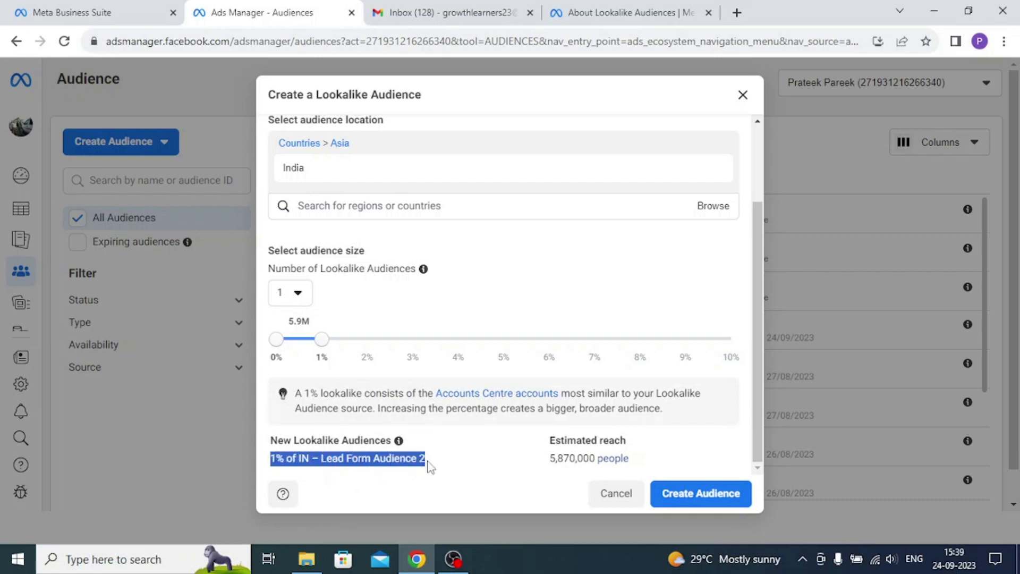
{"action": "left_click", "coordinate": [474, 476]}
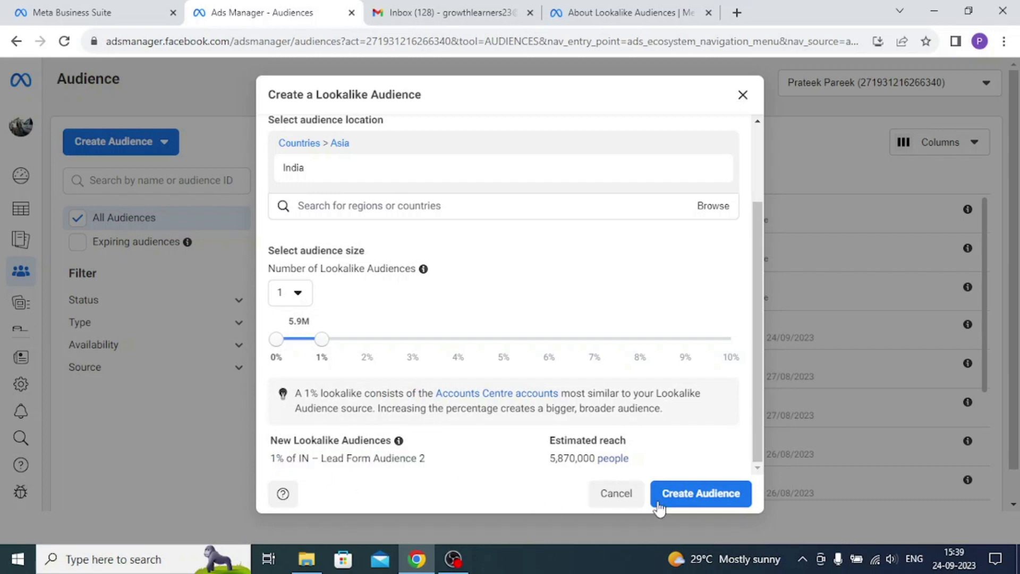
{"action": "left_click", "coordinate": [698, 500]}
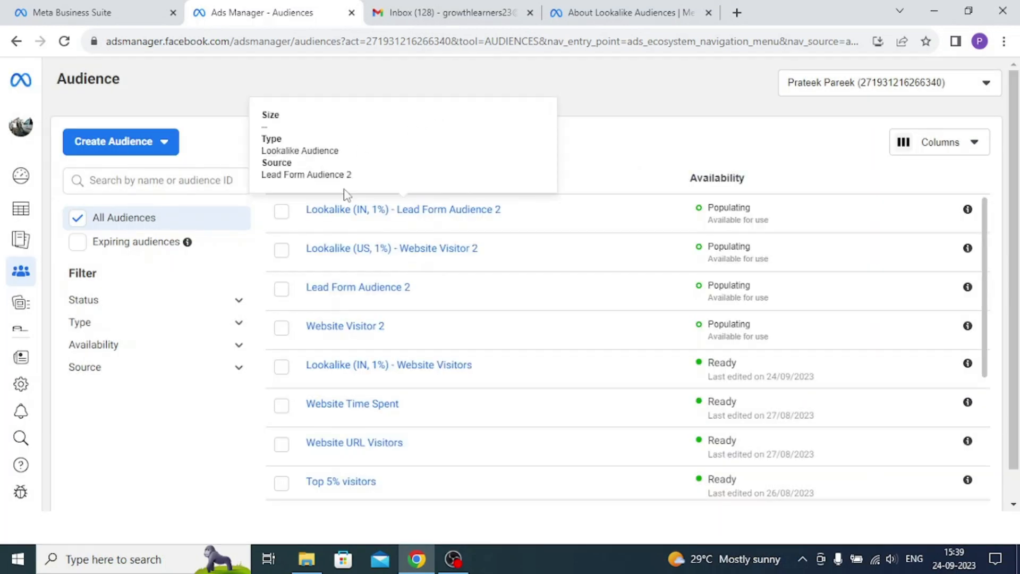
- Switch to Meta Business Suite and open Ads Manager's campaign list from its full set of tools
{"action": "mouse_move", "coordinate": [343, 252]}
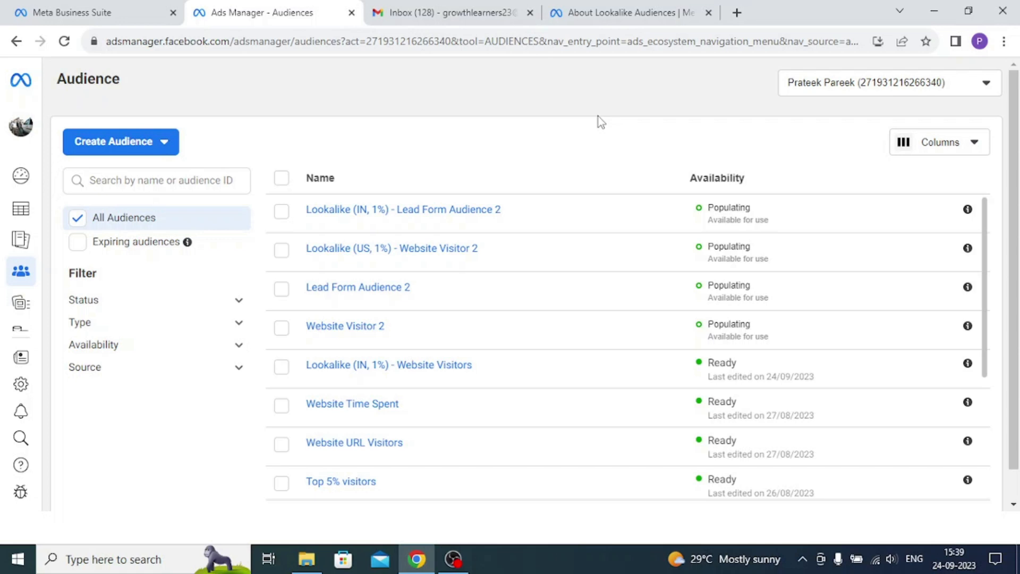
{"action": "left_click", "coordinate": [80, 13]}
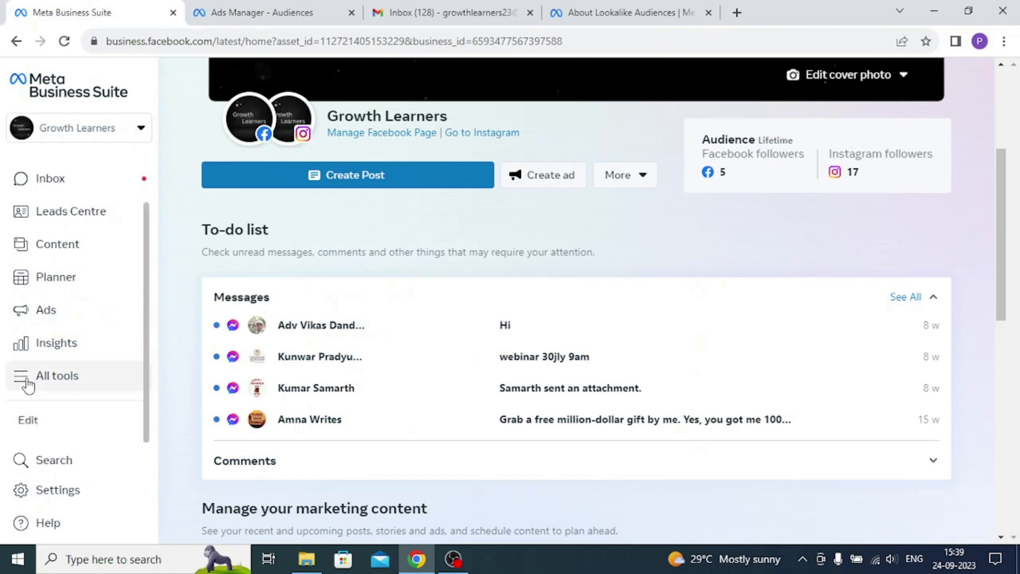
{"action": "left_click", "coordinate": [63, 377]}
{"action": "left_click", "coordinate": [342, 284]}
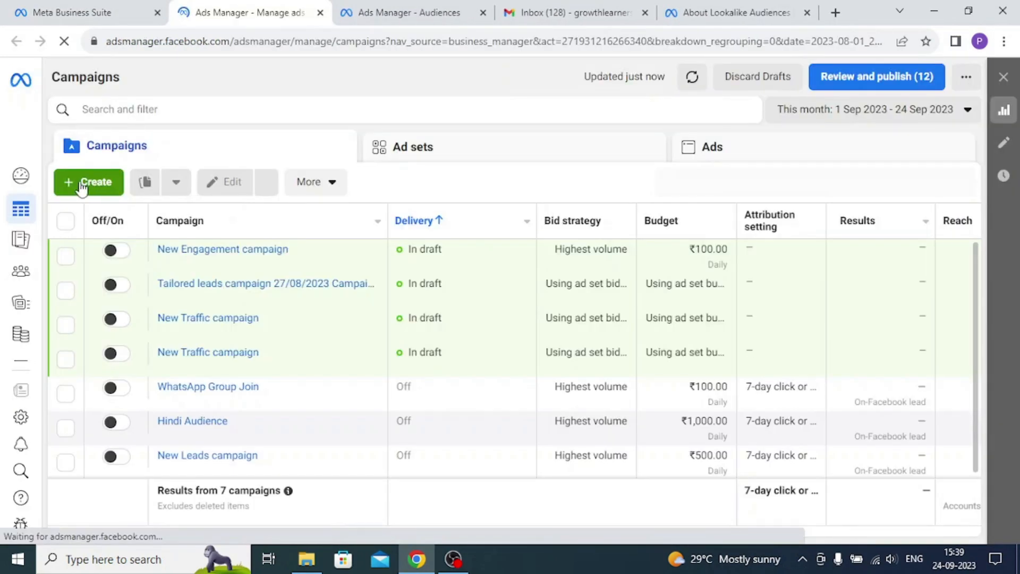
- Create a new campaign with the Traffic objective
{"action": "left_click", "coordinate": [79, 181]}
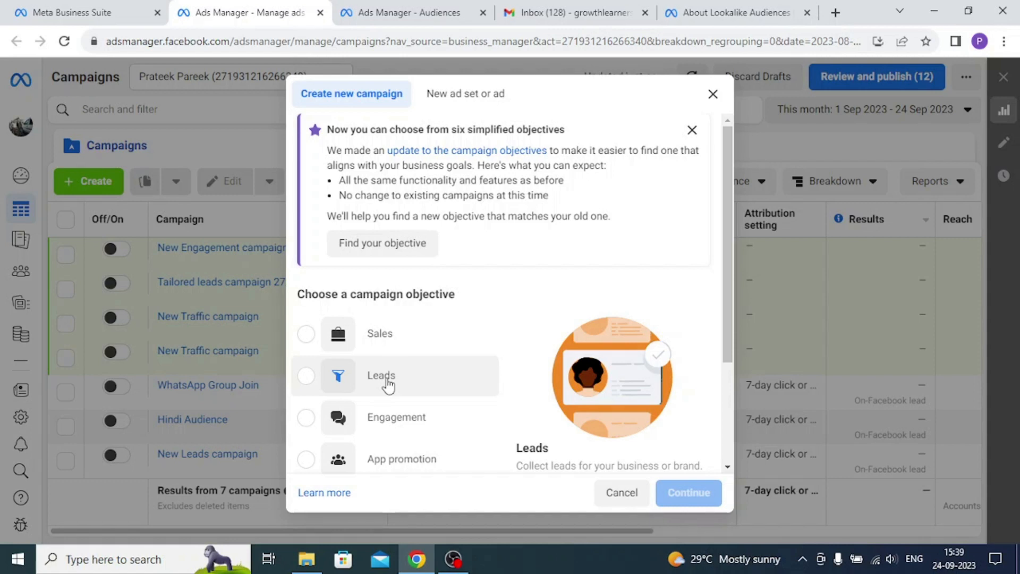
{"action": "scroll", "coordinate": [388, 384], "scroll_direction": "down", "scroll_amount": 3}
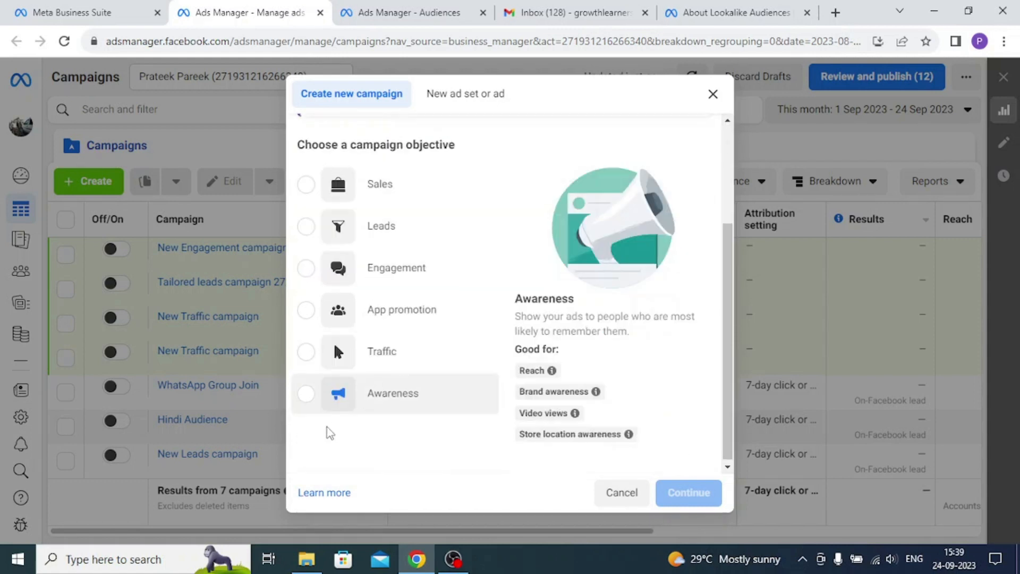
{"action": "left_click", "coordinate": [307, 351]}
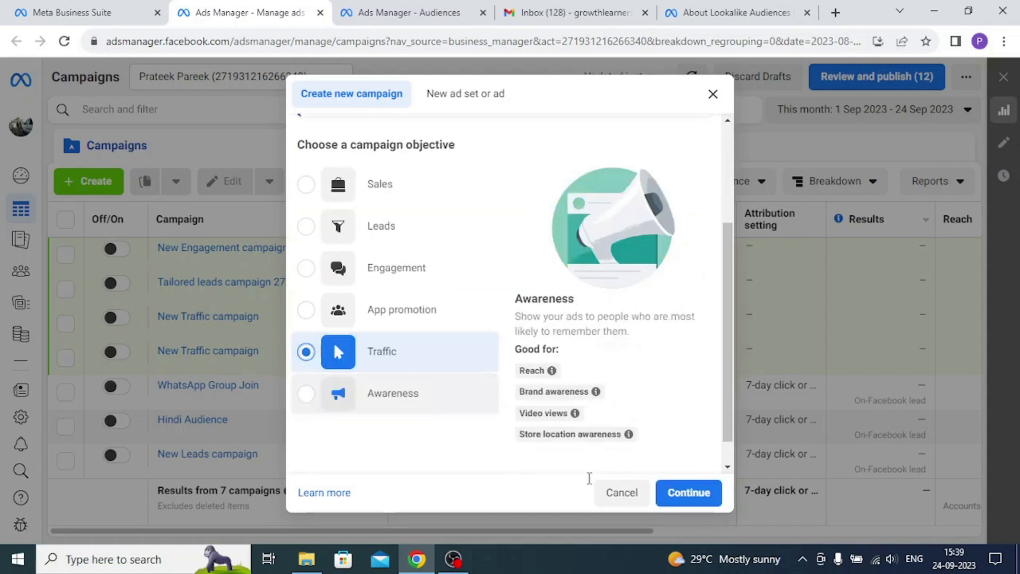
{"action": "left_click", "coordinate": [685, 492]}
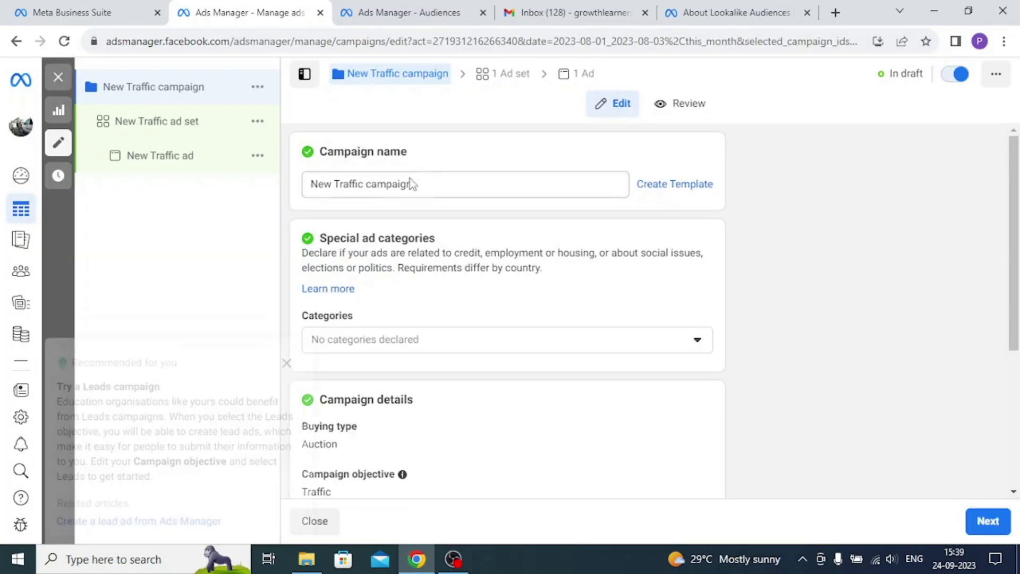
- Dismiss the recommendation and column preset notices, keep the default campaign settings and continue to the ad set
{"action": "left_click", "coordinate": [287, 312]}
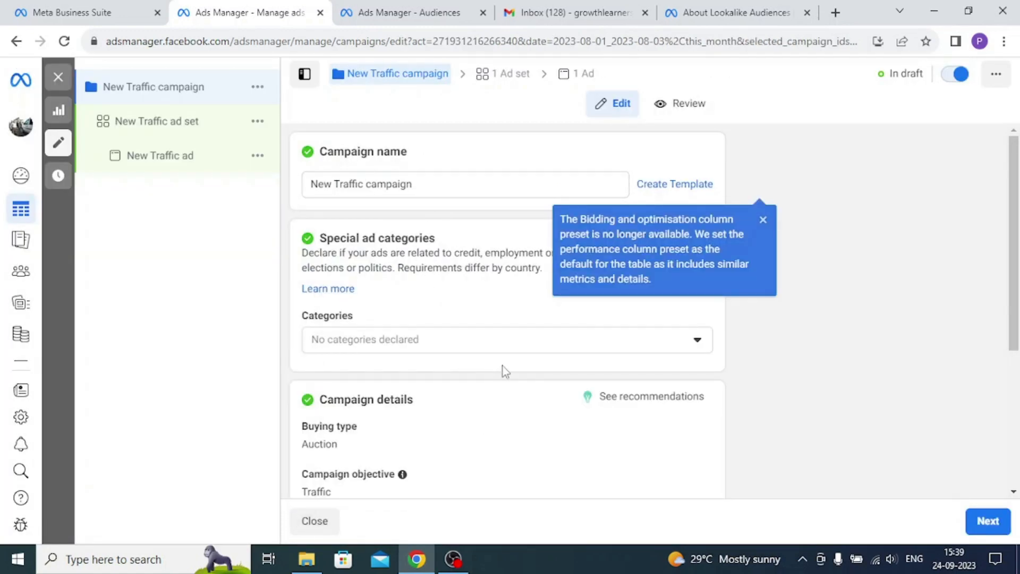
{"action": "scroll", "coordinate": [494, 367], "scroll_direction": "down", "scroll_amount": 3}
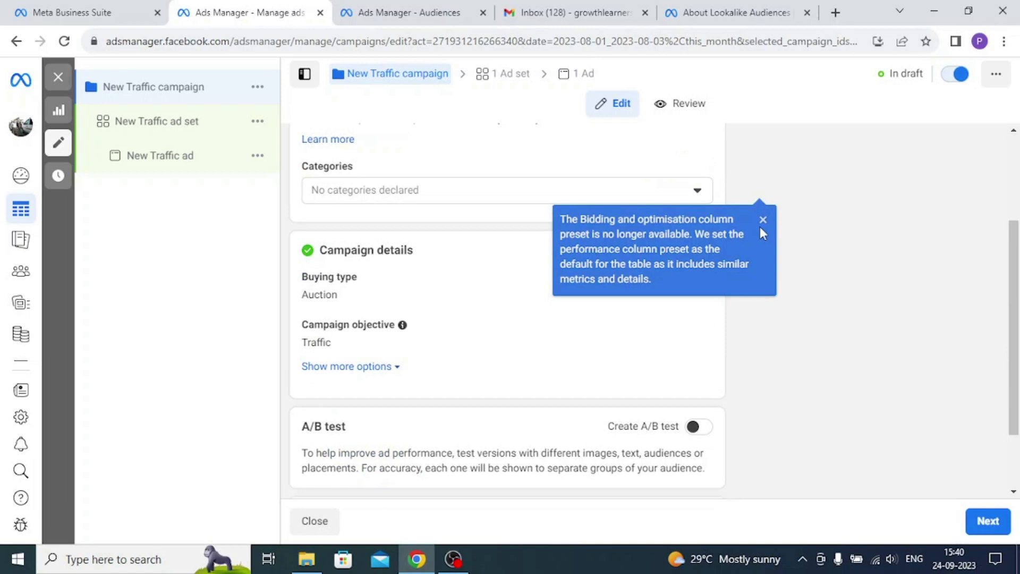
{"action": "left_click", "coordinate": [763, 221]}
{"action": "scroll", "coordinate": [435, 338], "scroll_direction": "down", "scroll_amount": 2}
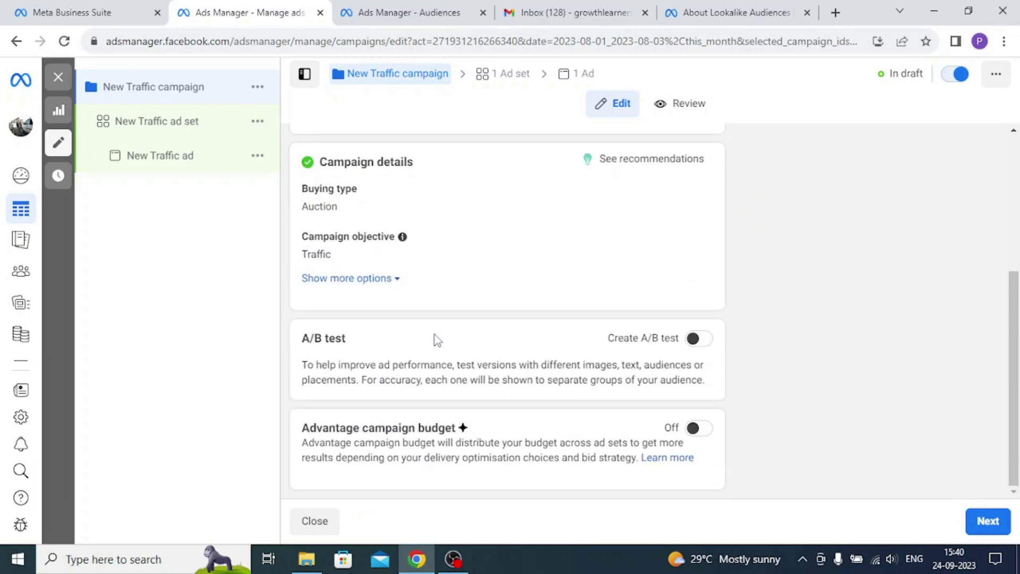
{"action": "left_click", "coordinate": [987, 521]}
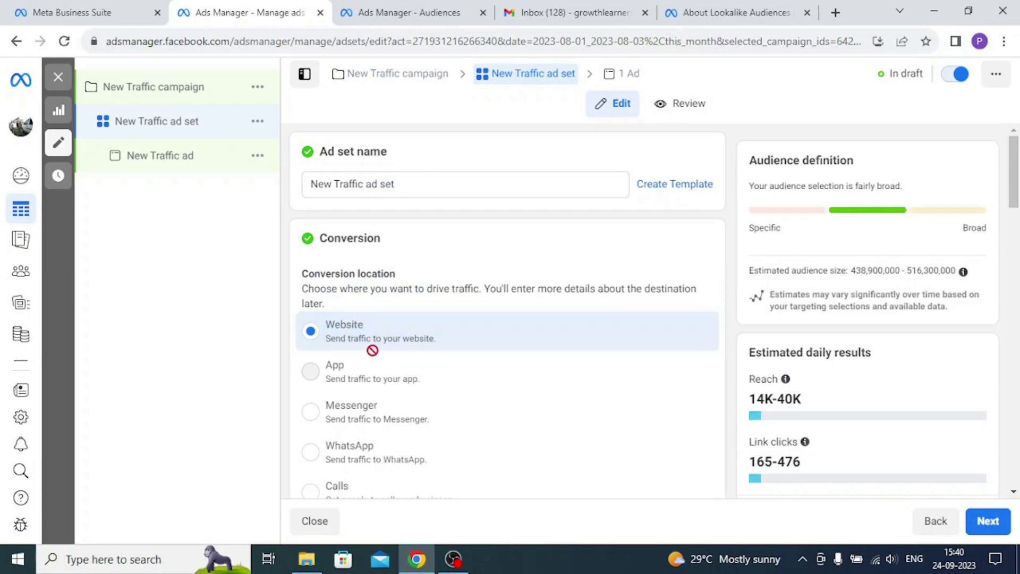
- Add Lookalike (IN, 1%) - Lead Form Audience 2 from the lookalike audiences to the ad set's Custom Audiences
{"action": "scroll", "coordinate": [455, 356], "scroll_direction": "down", "scroll_amount": 3}
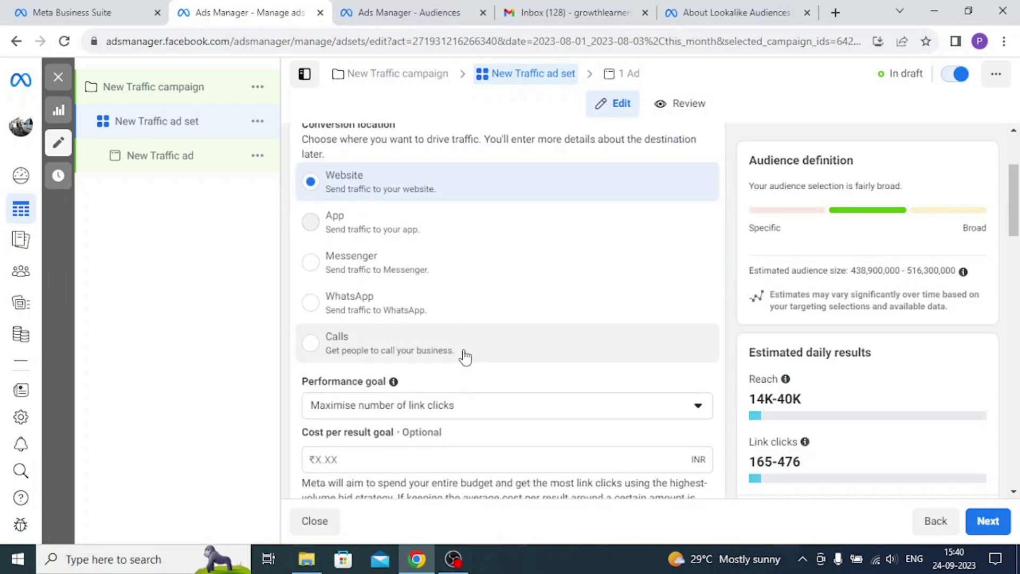
{"action": "scroll", "coordinate": [465, 357], "scroll_direction": "down", "scroll_amount": 3}
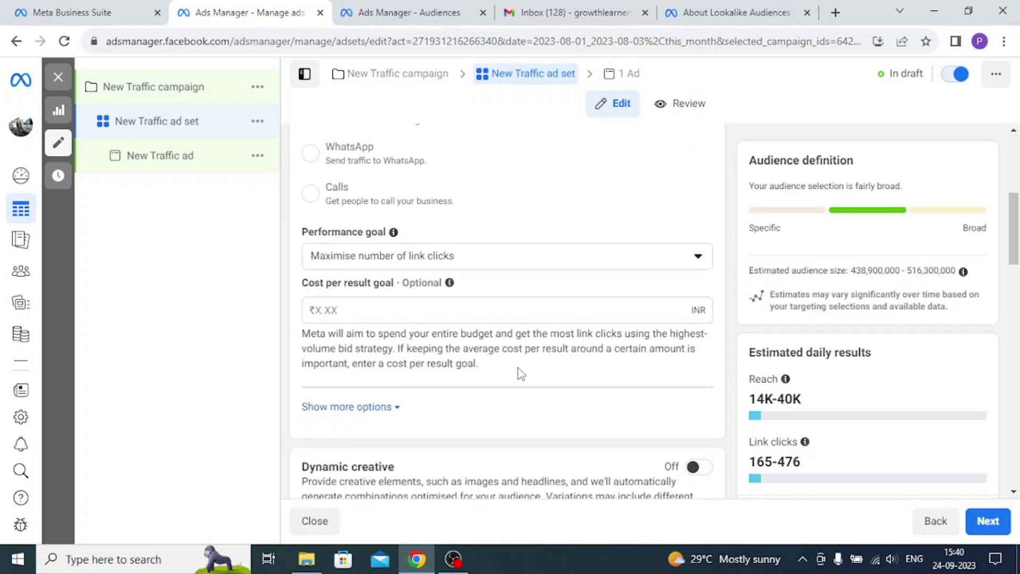
{"action": "scroll", "coordinate": [521, 374], "scroll_direction": "up", "scroll_amount": 6}
{"action": "scroll", "coordinate": [520, 372], "scroll_direction": "down", "scroll_amount": 5}
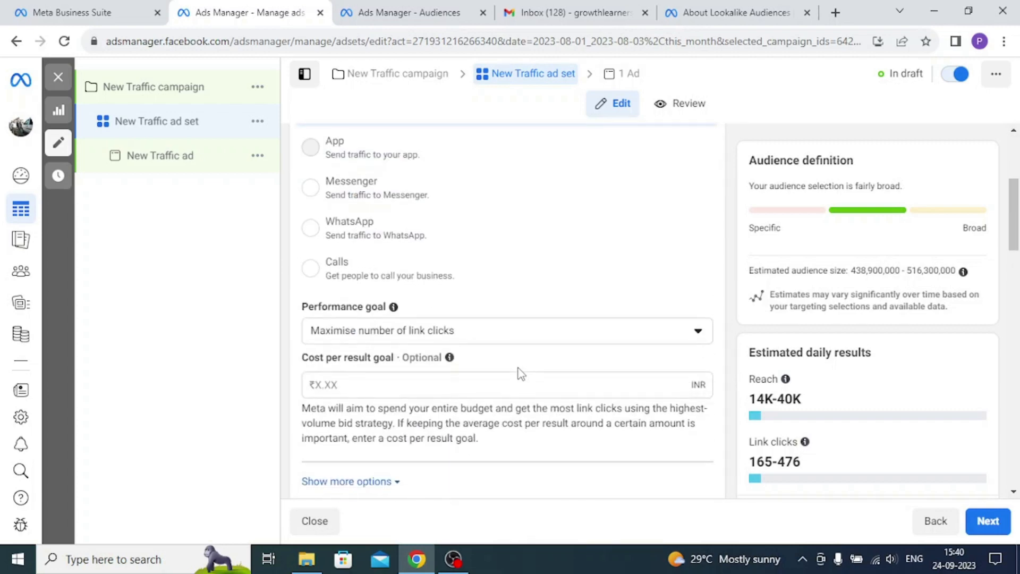
{"action": "scroll", "coordinate": [521, 373], "scroll_direction": "down", "scroll_amount": 6}
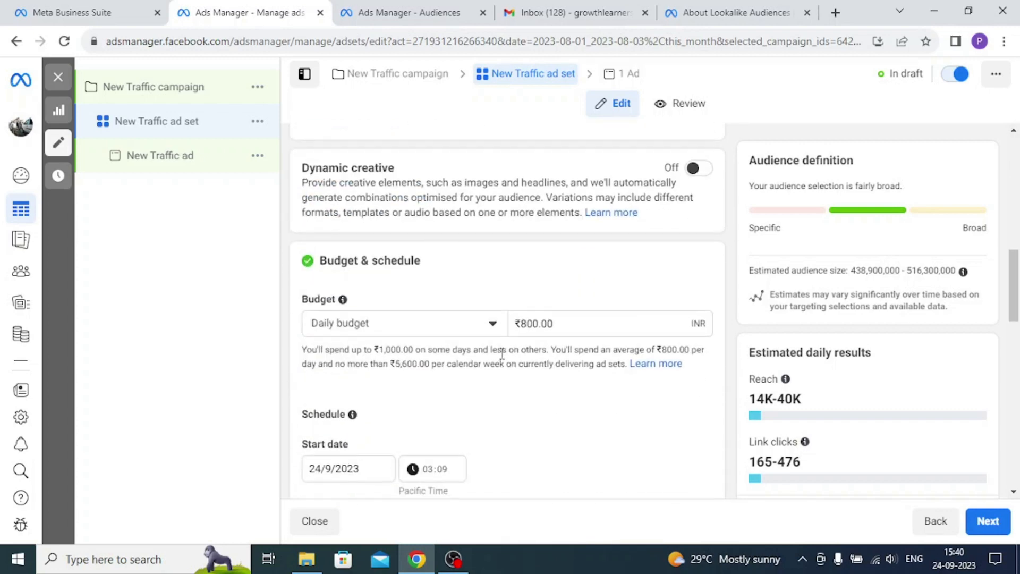
{"action": "scroll", "coordinate": [494, 365], "scroll_direction": "down", "scroll_amount": 8}
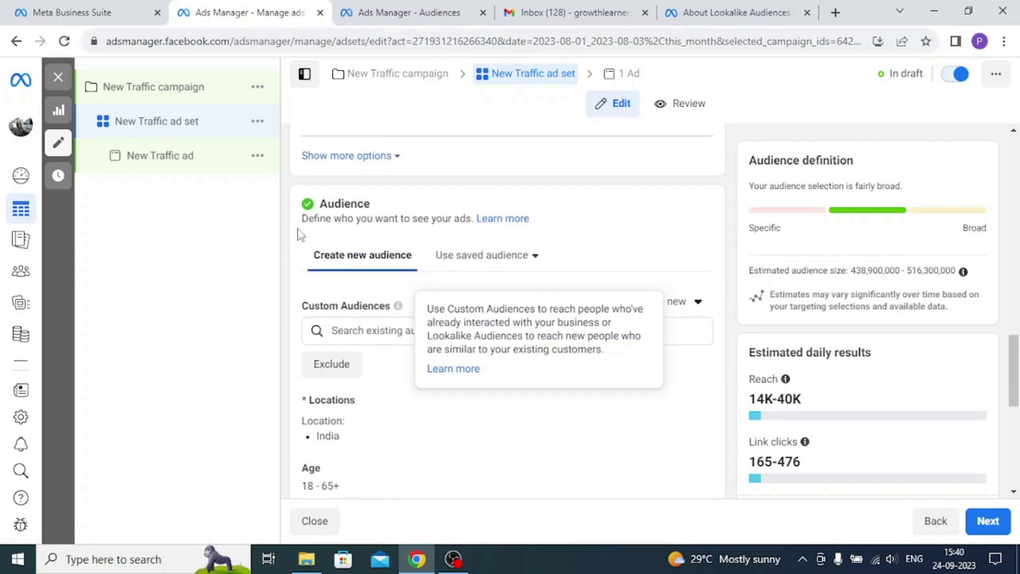
{"action": "scroll", "coordinate": [372, 322], "scroll_direction": "down", "scroll_amount": 1}
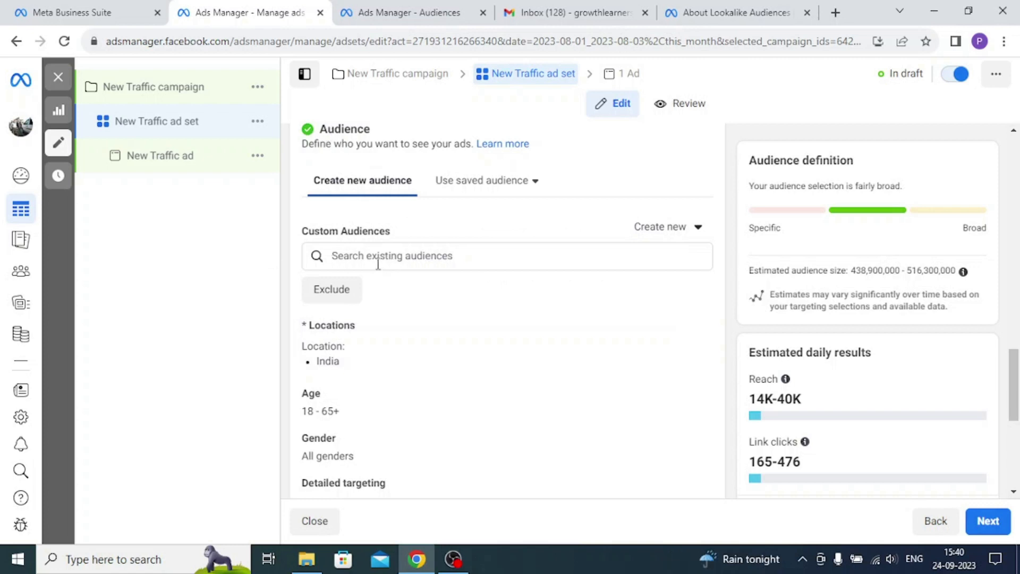
{"action": "left_click", "coordinate": [351, 259]}
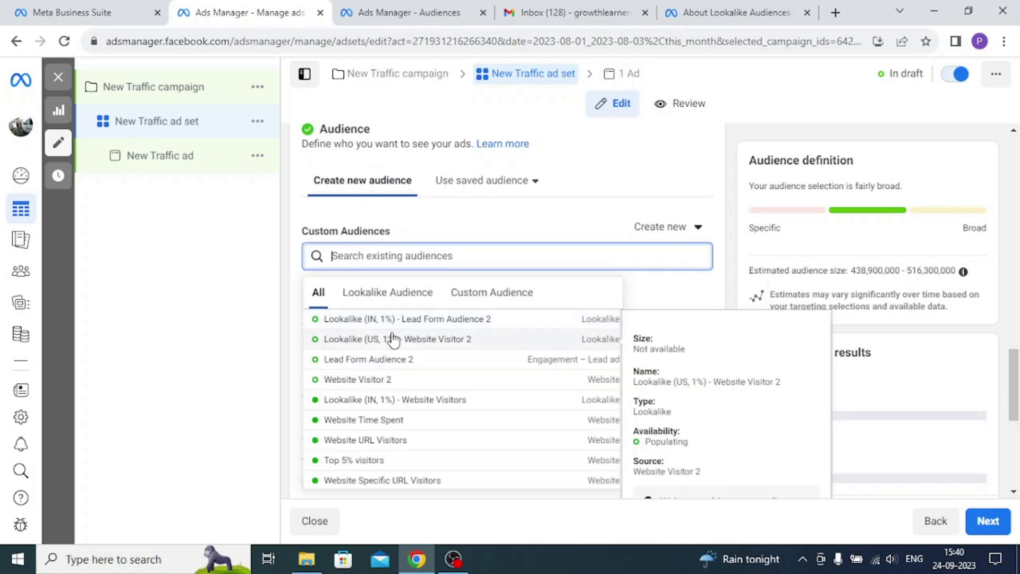
{"action": "left_click", "coordinate": [389, 298]}
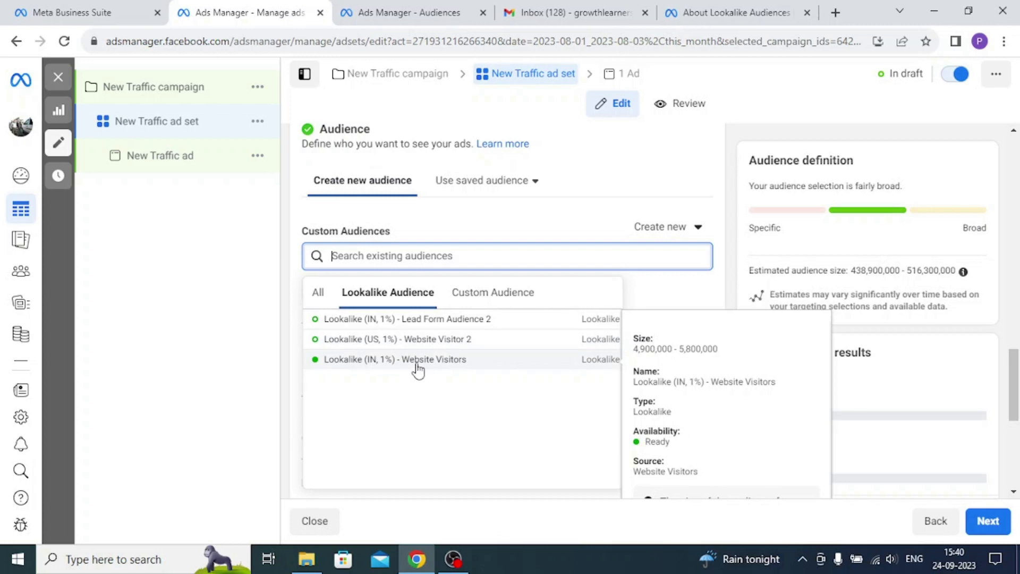
{"action": "left_click", "coordinate": [417, 319]}
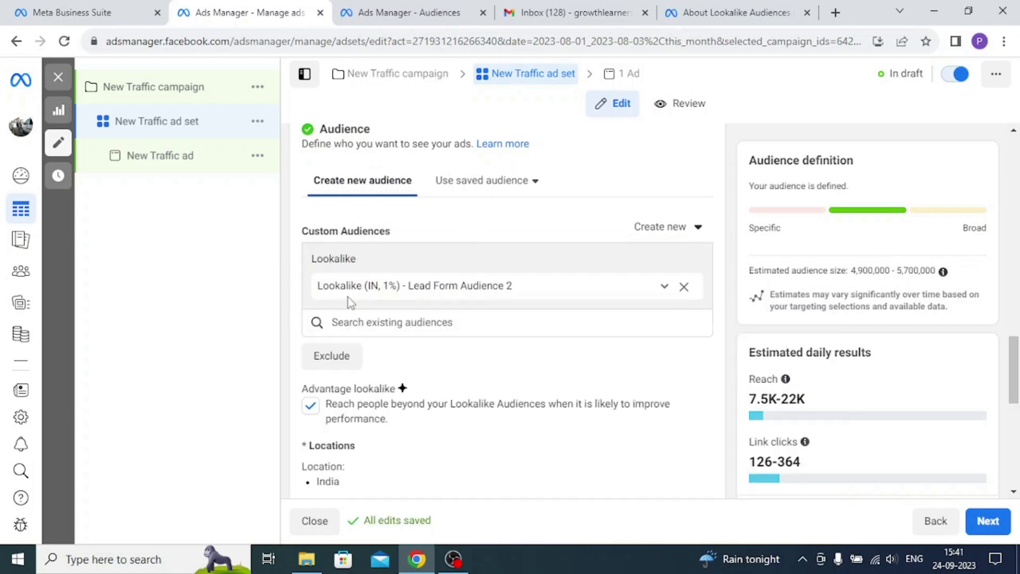
- Check the ad set's estimated audience size, Advantage lookalike option, location and other targeting settings
{"action": "scroll", "coordinate": [766, 263], "scroll_direction": "down", "scroll_amount": 1}
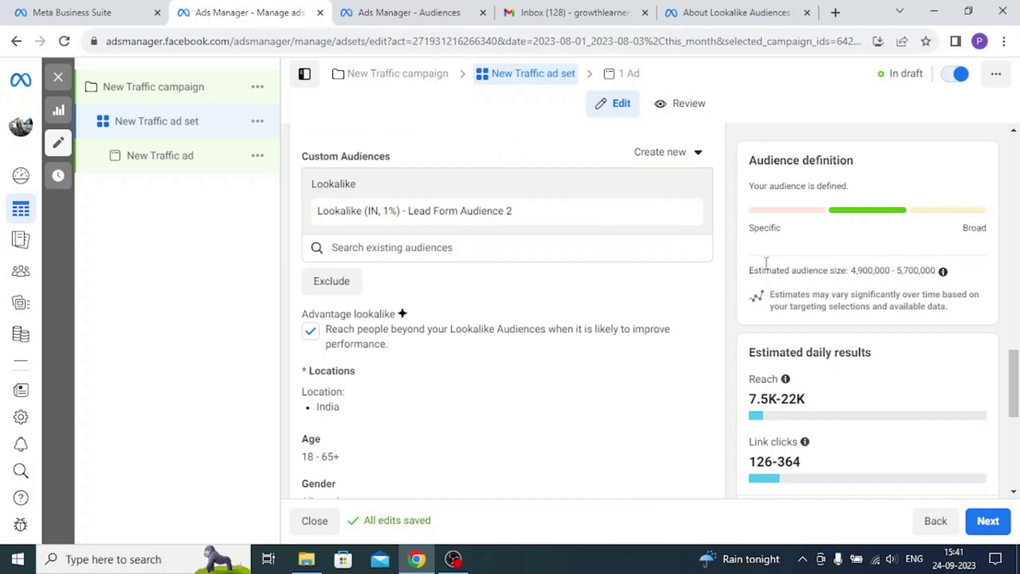
{"action": "left_click_drag", "start_coordinate": [763, 270], "coordinate": [909, 268]}
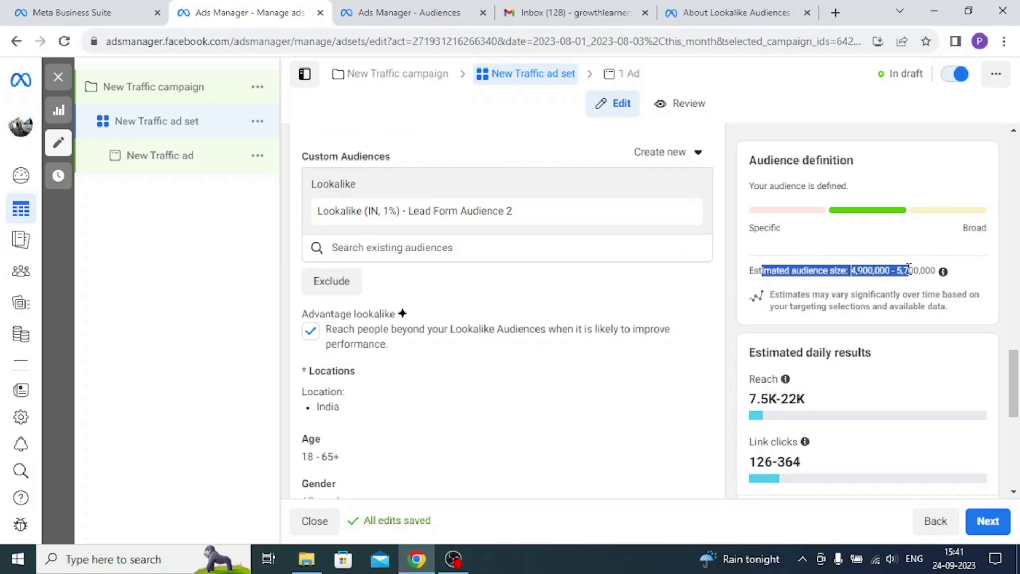
{"action": "left_click", "coordinate": [726, 291]}
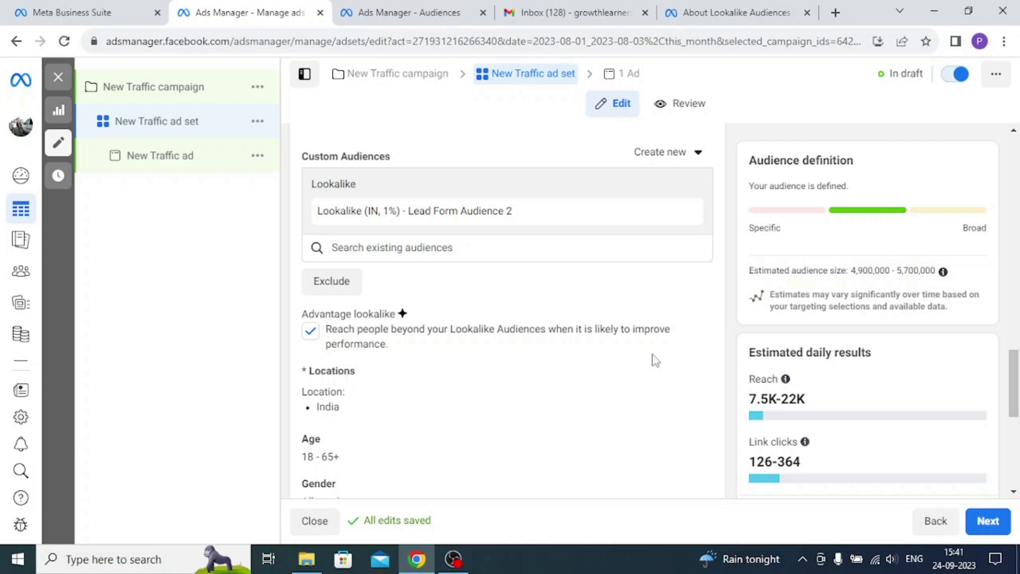
{"action": "scroll", "coordinate": [610, 329], "scroll_direction": "down", "scroll_amount": 2}
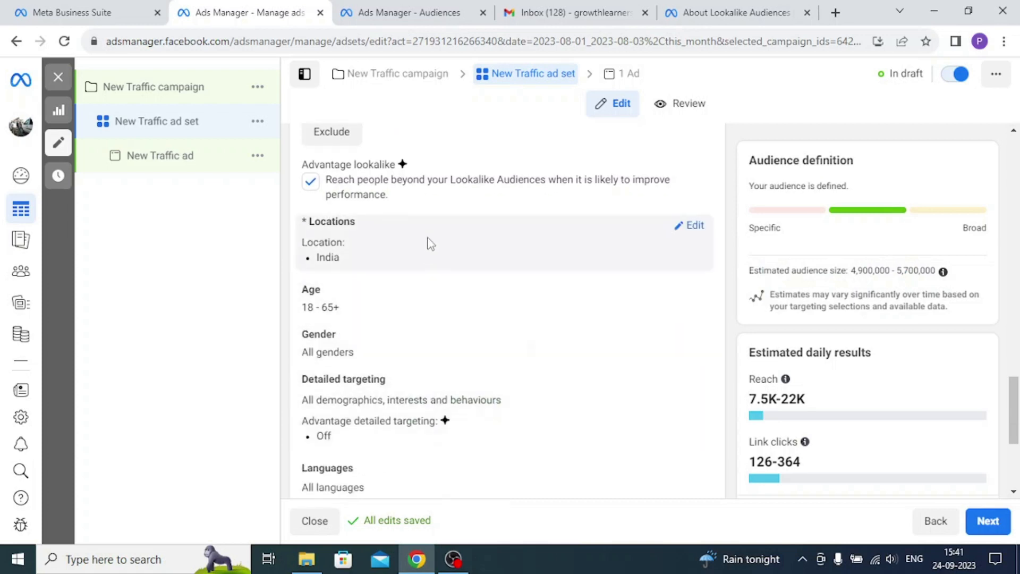
{"action": "scroll", "coordinate": [444, 376], "scroll_direction": "up", "scroll_amount": 1}
{"action": "scroll", "coordinate": [444, 381], "scroll_direction": "down", "scroll_amount": 1}
{"action": "scroll", "coordinate": [440, 356], "scroll_direction": "up", "scroll_amount": 3}
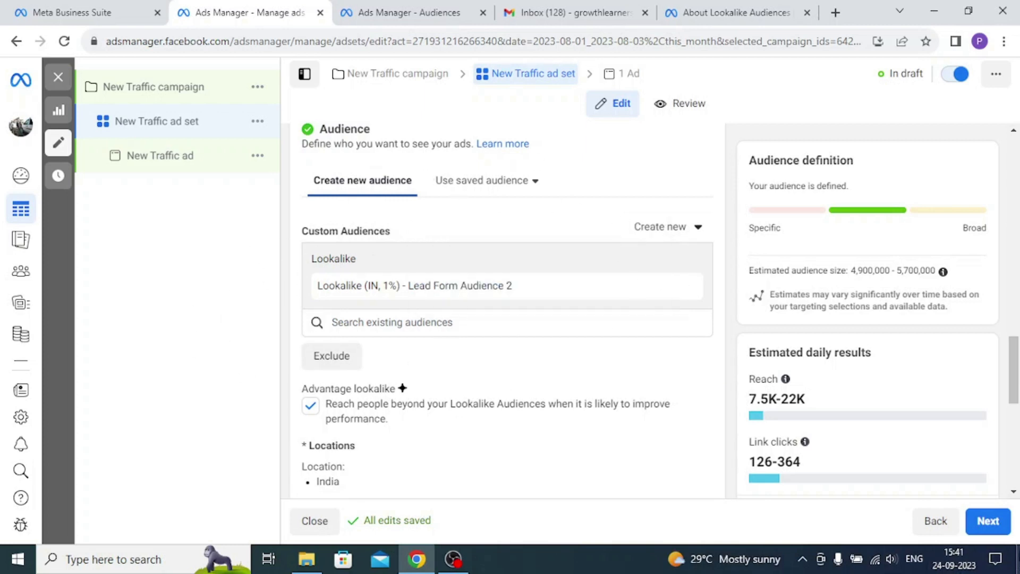
- Continue to the traffic ad and examine its identity, setup and creative fields before returning to the audience list
{"action": "left_click", "coordinate": [987, 528]}
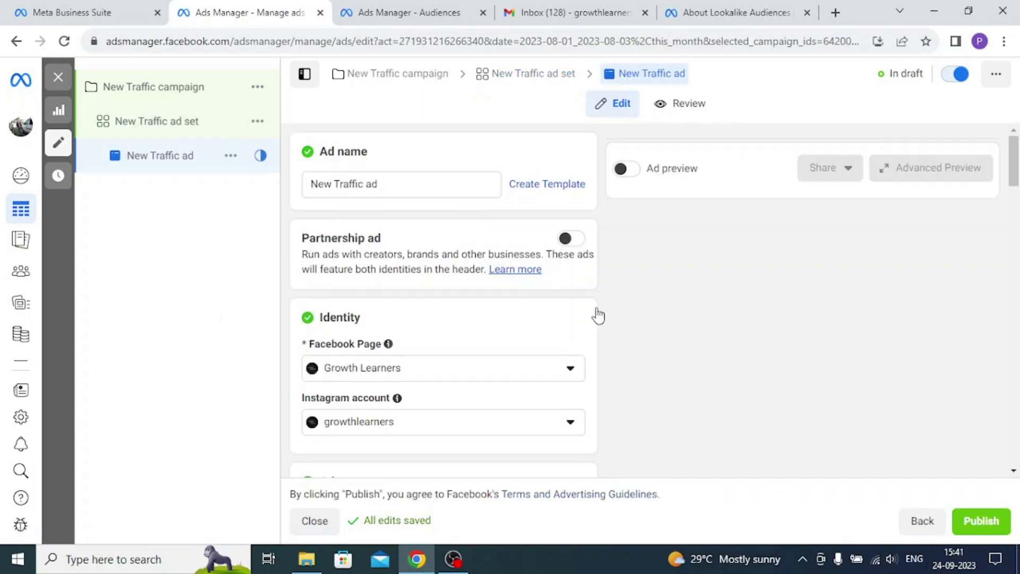
{"action": "scroll", "coordinate": [455, 313], "scroll_direction": "down", "scroll_amount": 3}
{"action": "scroll", "coordinate": [574, 312], "scroll_direction": "down", "scroll_amount": 6}
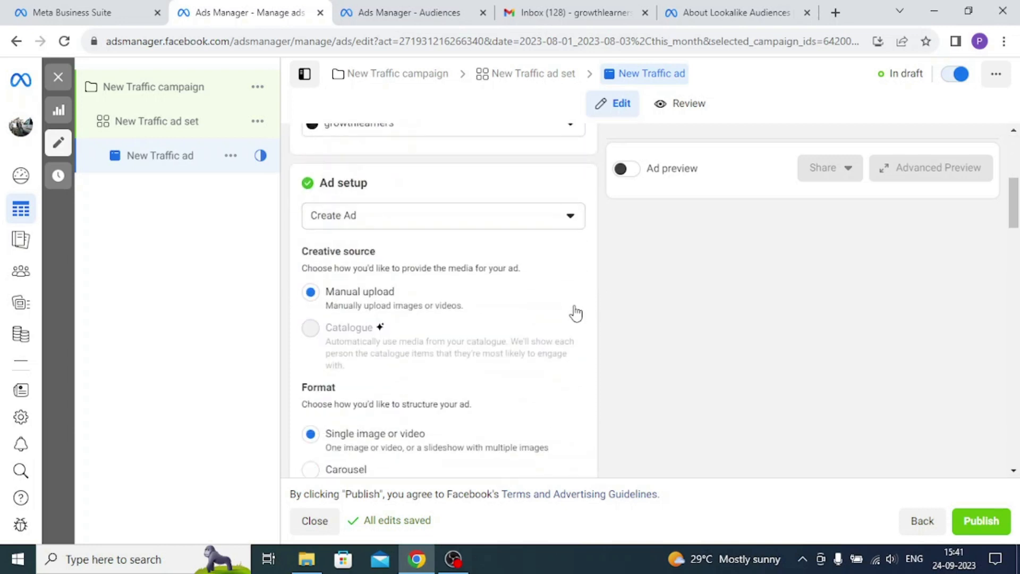
{"action": "scroll", "coordinate": [590, 313], "scroll_direction": "down", "scroll_amount": 3}
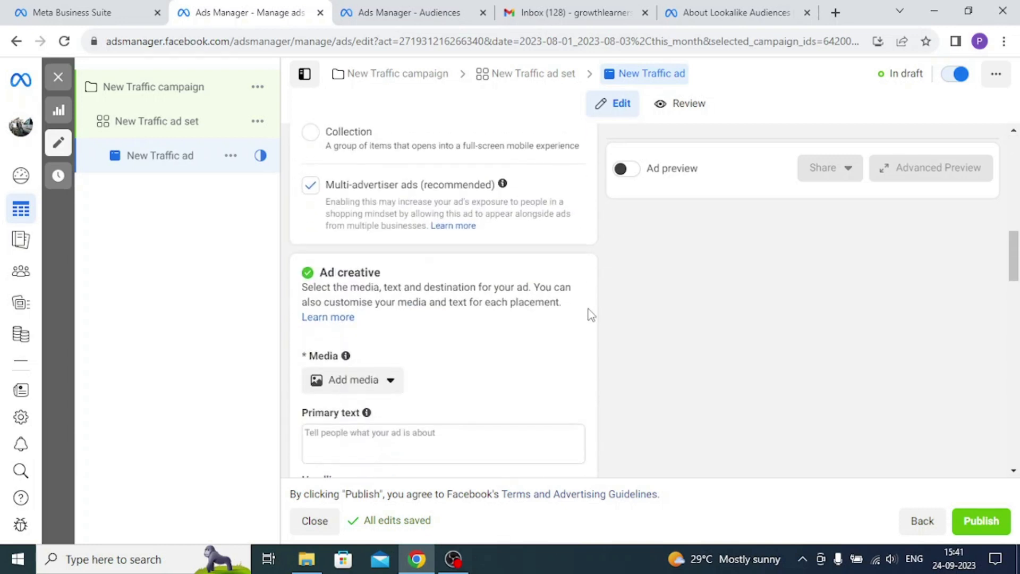
{"action": "scroll", "coordinate": [585, 319], "scroll_direction": "down", "scroll_amount": 4}
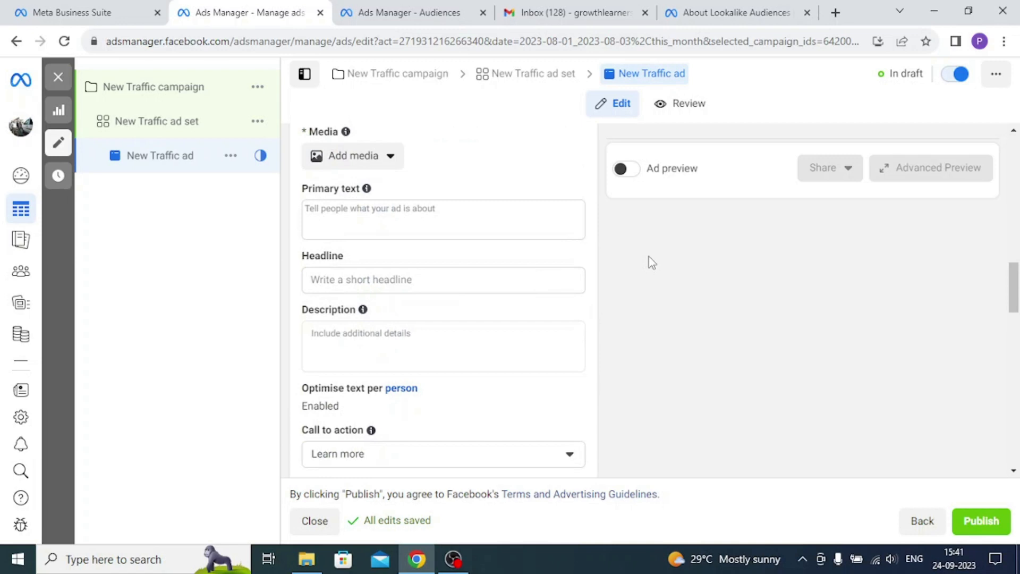
{"action": "left_click", "coordinate": [442, 6]}
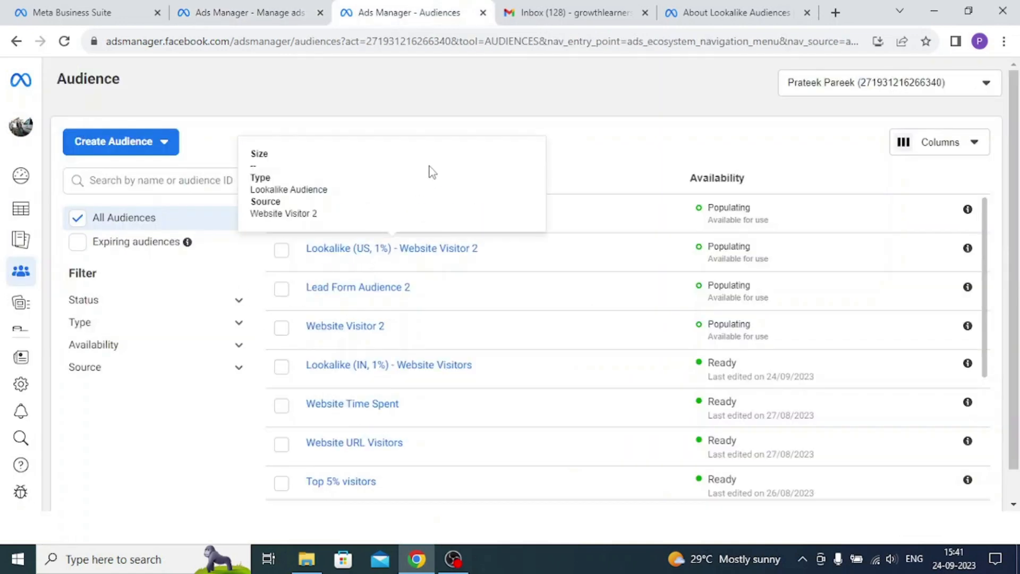